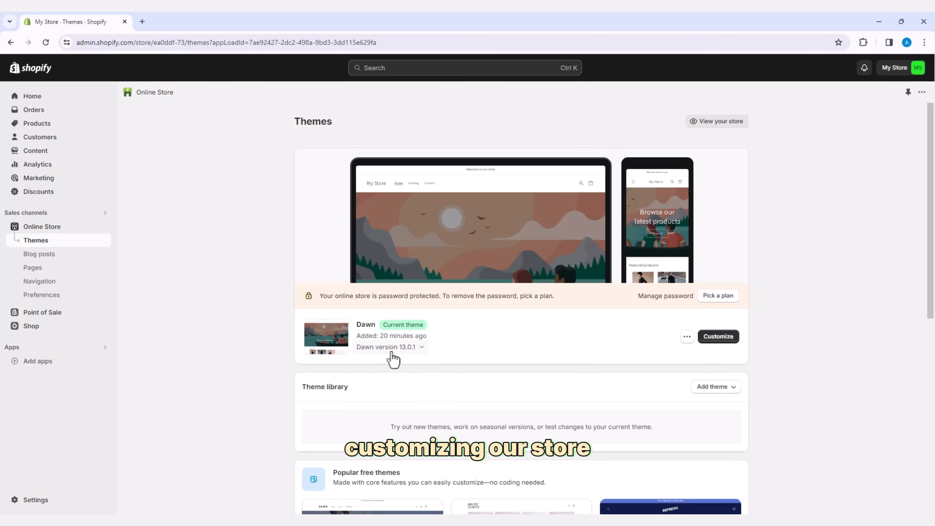
Open the Dawn theme for customization and change the announcement bar text to "Welcome to E'ara Fashin".
left_click(712, 345)
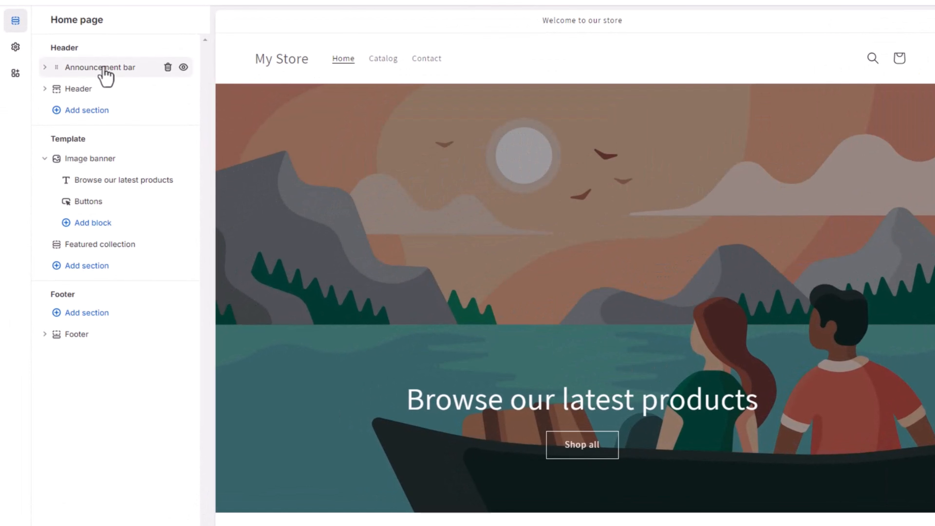
left_click(104, 68)
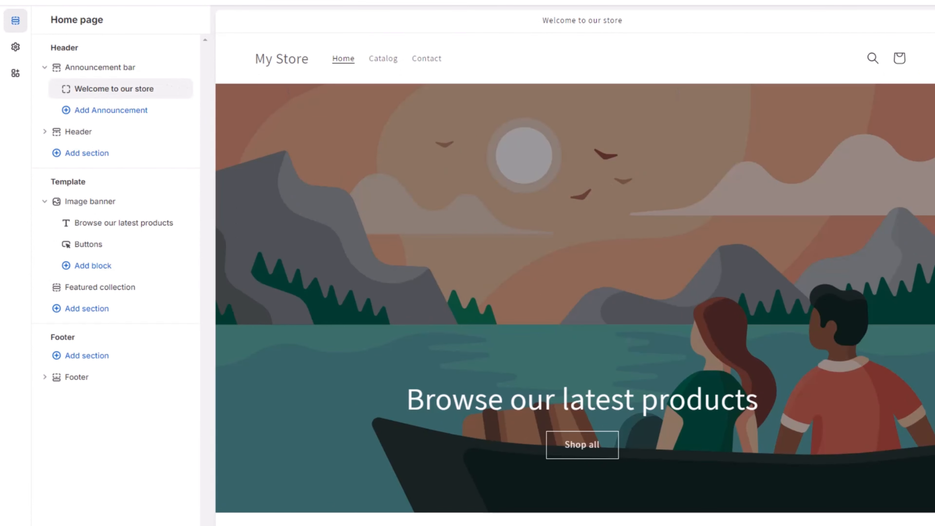
type("Welcoem")
key("BackSpace")
key("BackSpace")
type("me to")
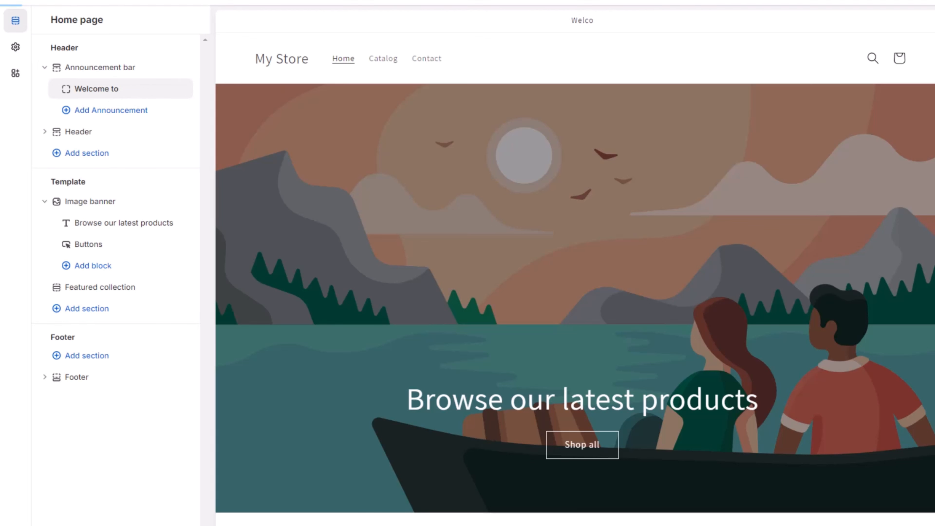
type(" E")
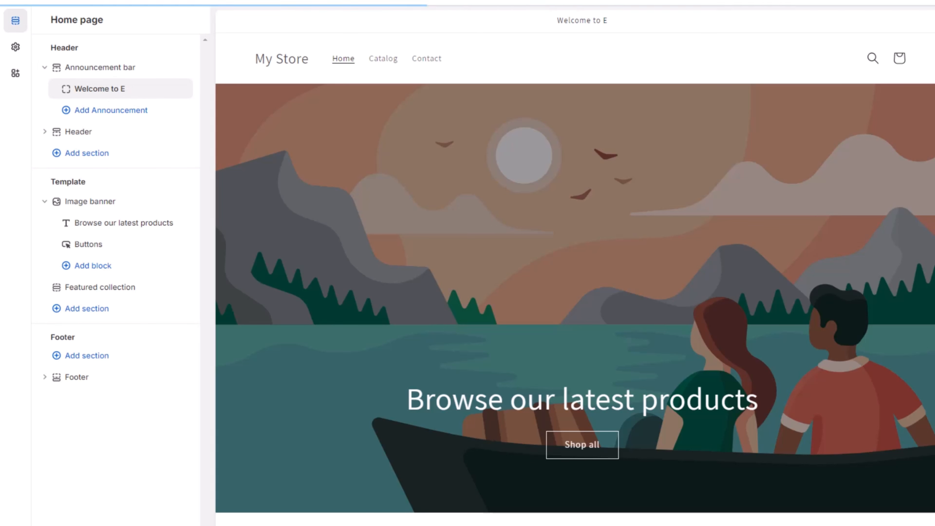
type("'ara Fashin")
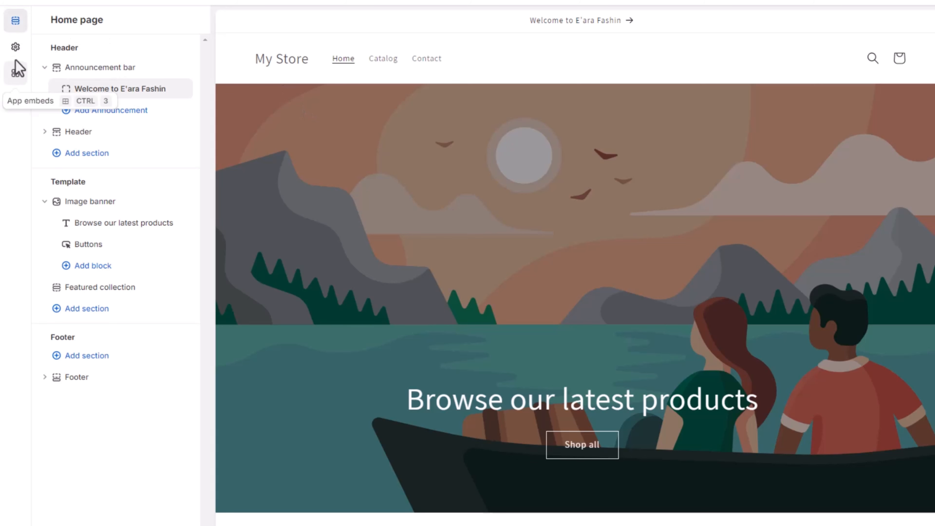
Set the background of color Scheme 1 in the theme settings to black, #000000.
left_click(16, 47)
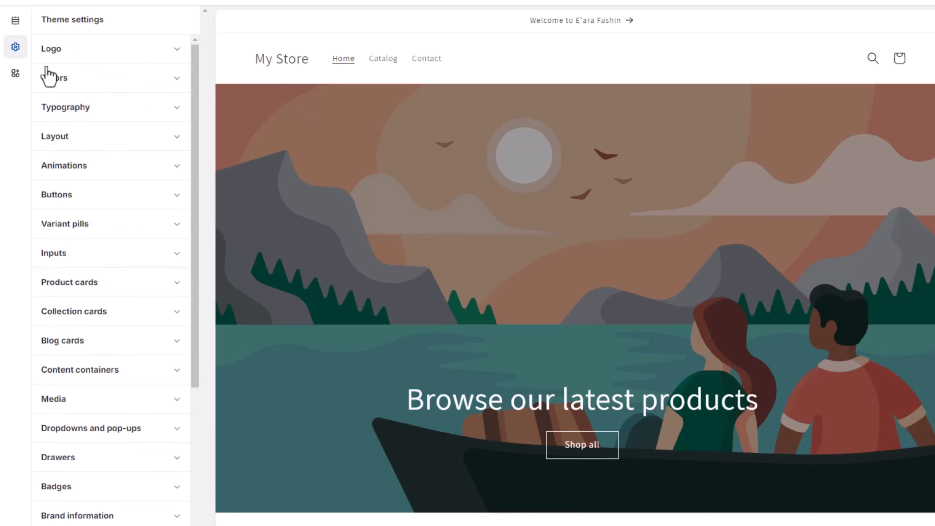
left_click(58, 84)
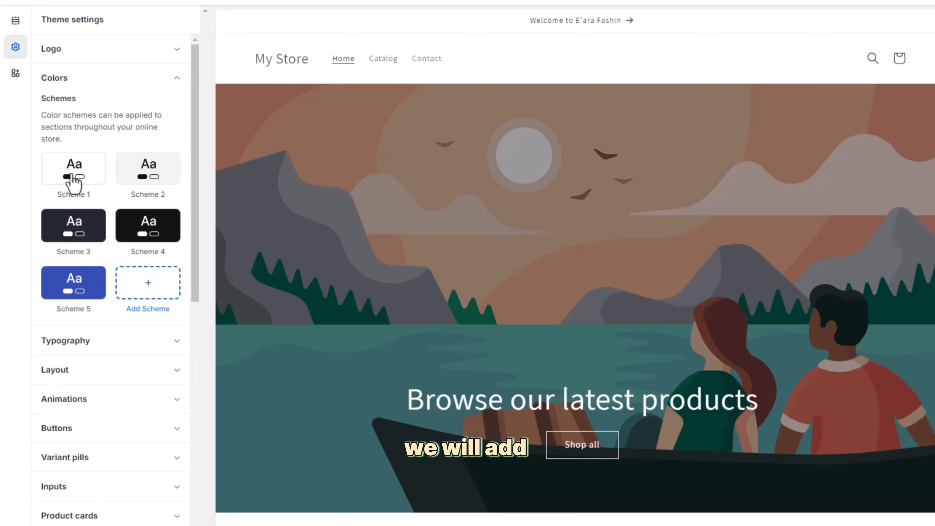
left_click(88, 177)
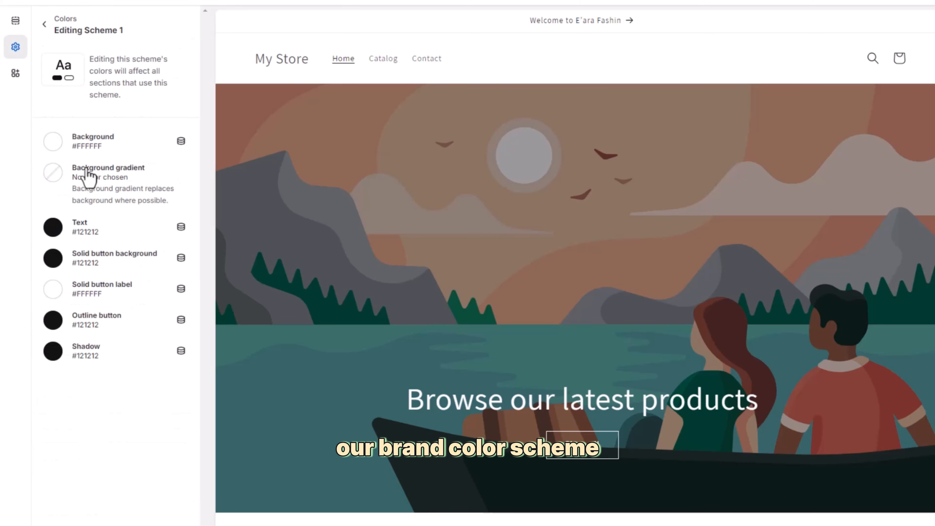
left_click(53, 143)
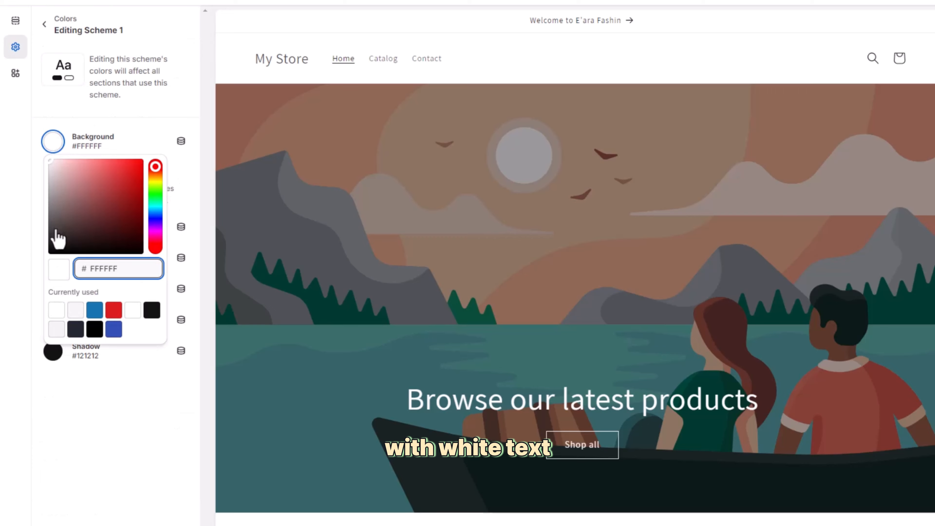
left_click_drag(57, 239, 27, 277)
left_click(38, 287)
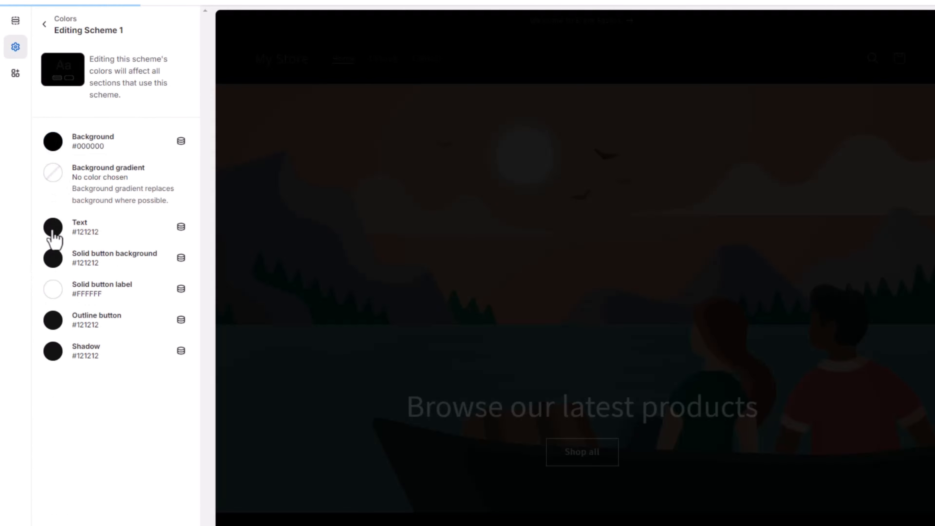
Set the text color of Scheme 1 to white, #FFF.
left_click(53, 232)
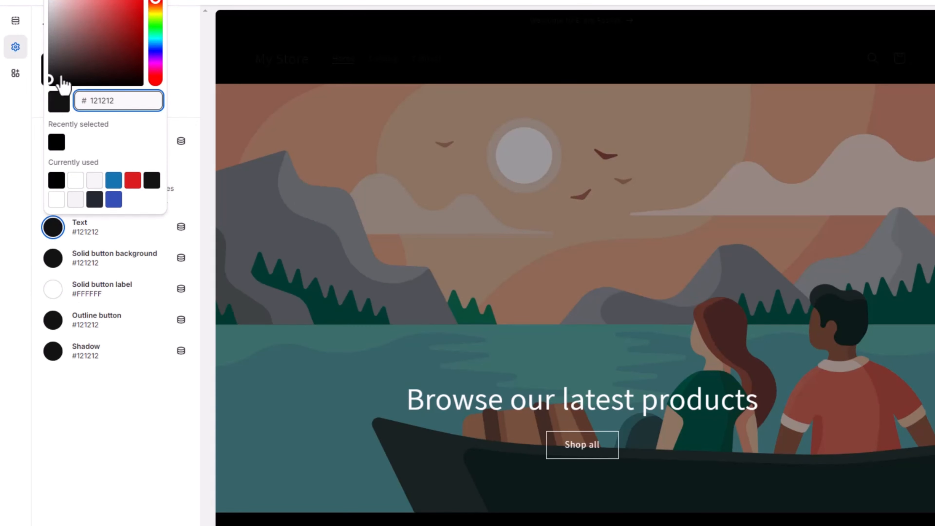
left_click_drag(56, 25, 53, 236)
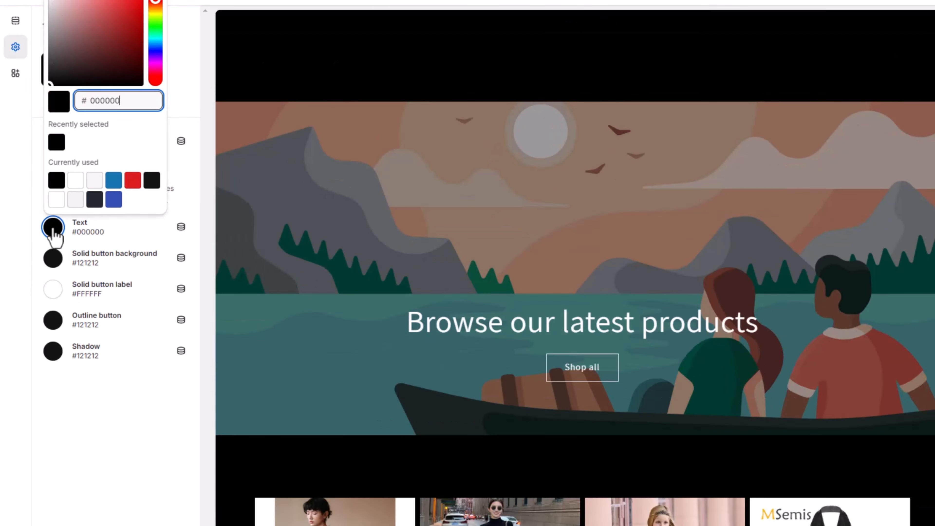
left_click(75, 181)
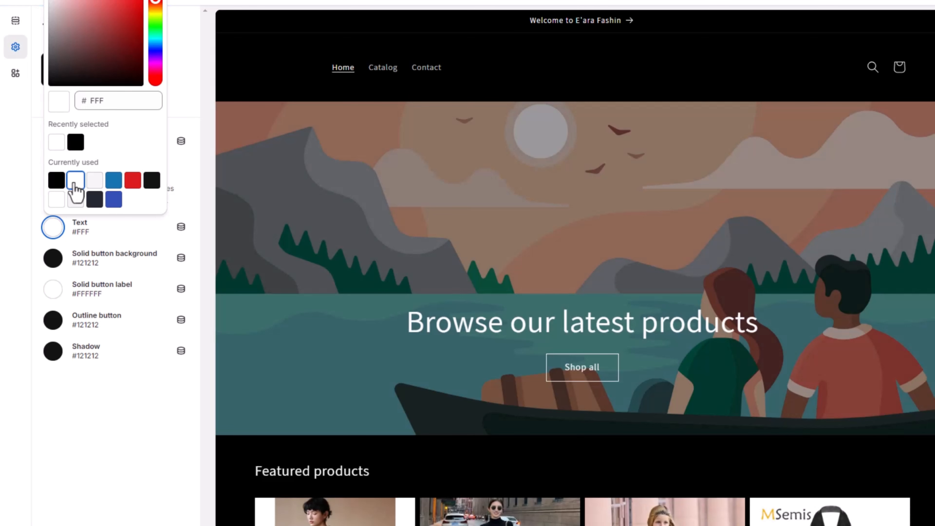
left_click(107, 238)
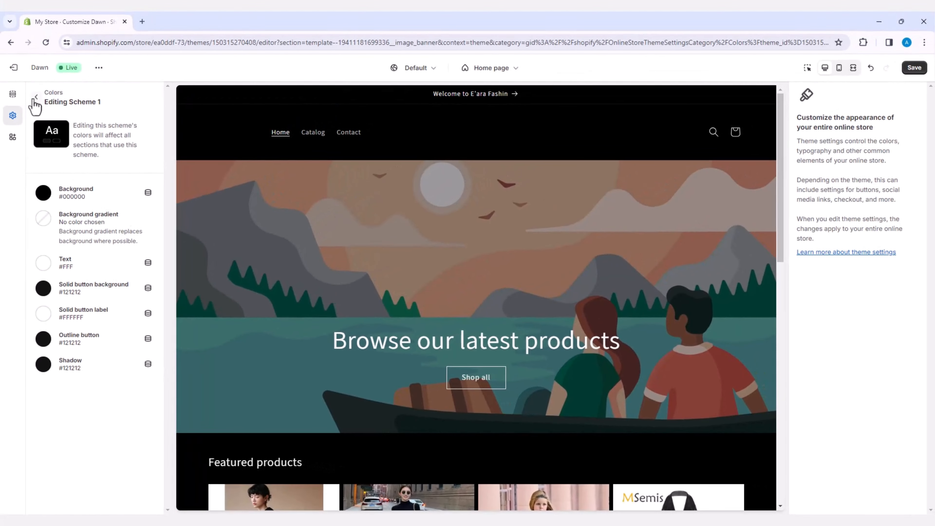
Upload Logo.png as the store logo in the theme settings and enlarge its desktop width.
left_click(45, 24)
left_click(44, 118)
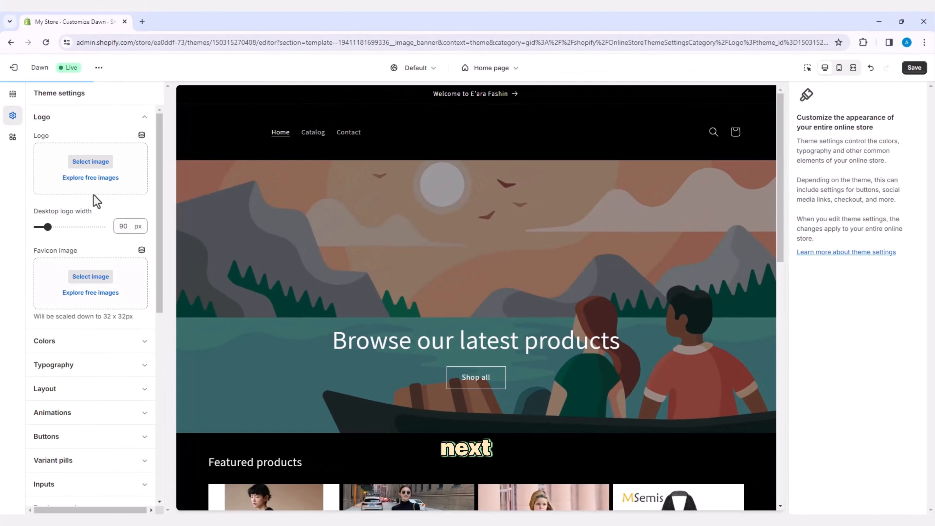
left_click(79, 164)
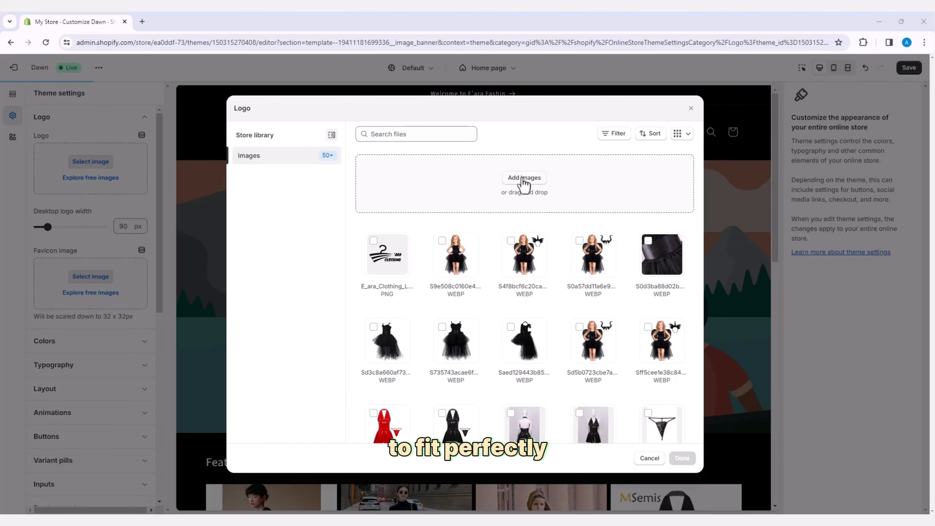
left_click(525, 179)
left_click(166, 124)
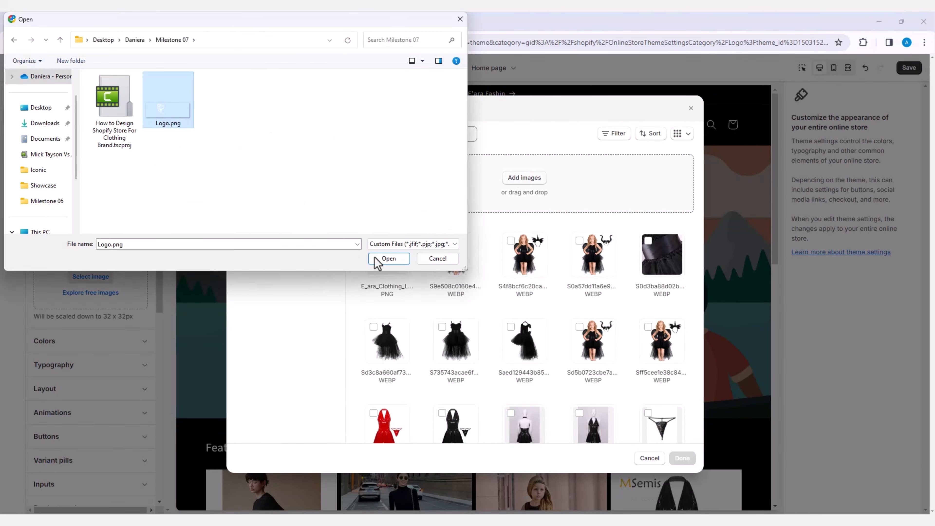
left_click(399, 259)
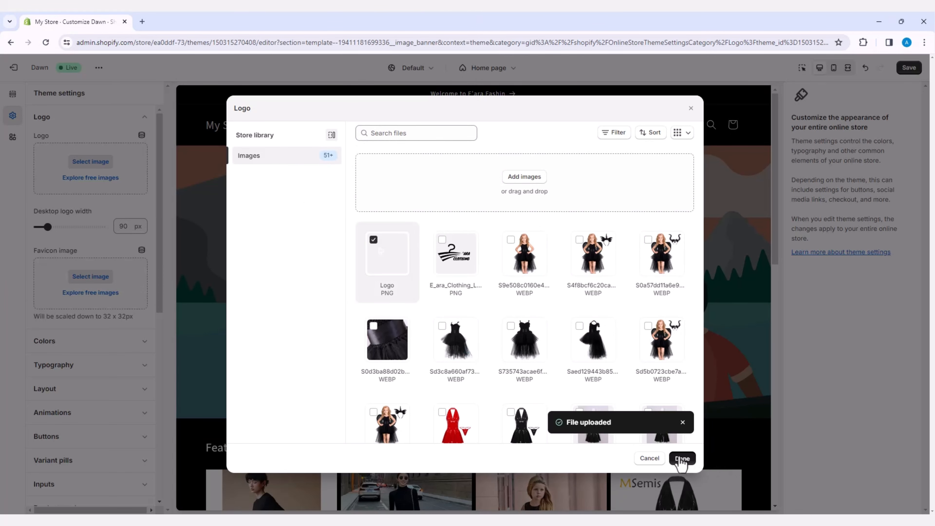
left_click(681, 459)
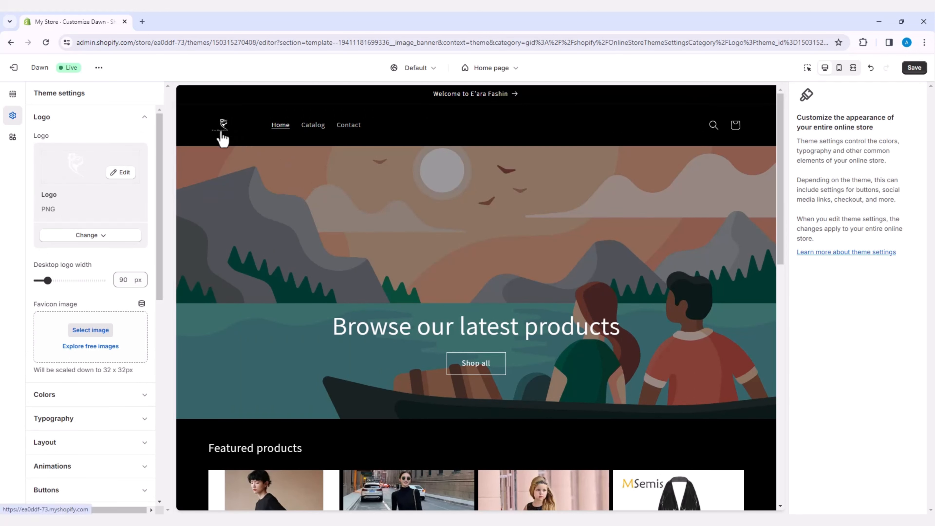
left_click_drag(47, 280, 111, 280)
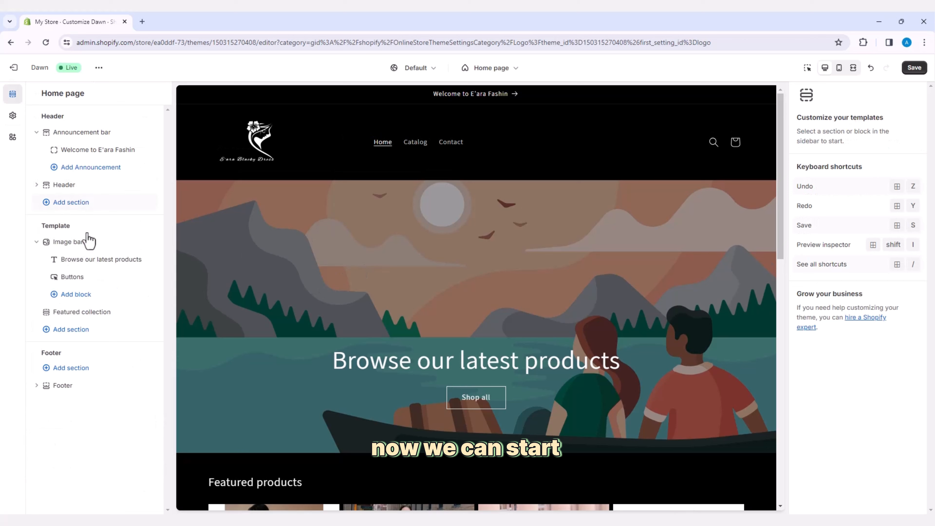
Open the image banner section, then switch to Canva and add a three-column image grid filling the blank page 23.
left_click(87, 243)
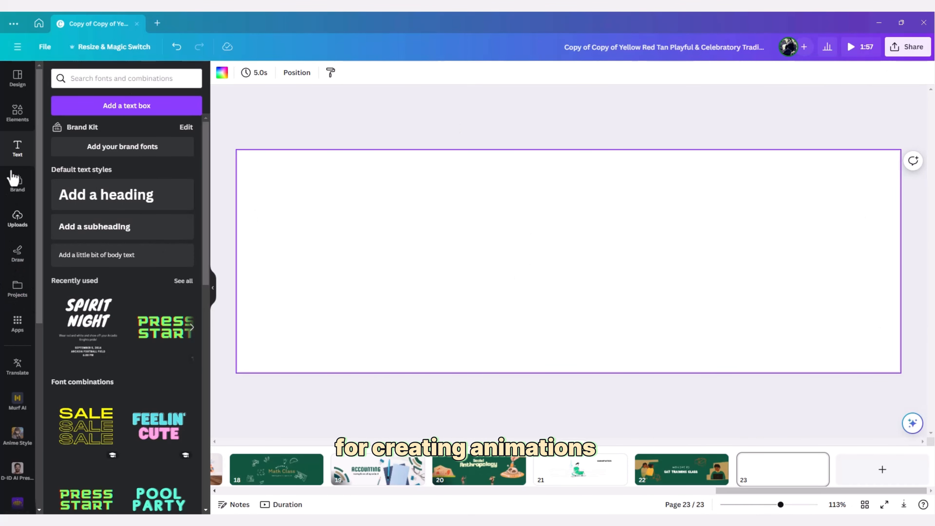
left_click(18, 113)
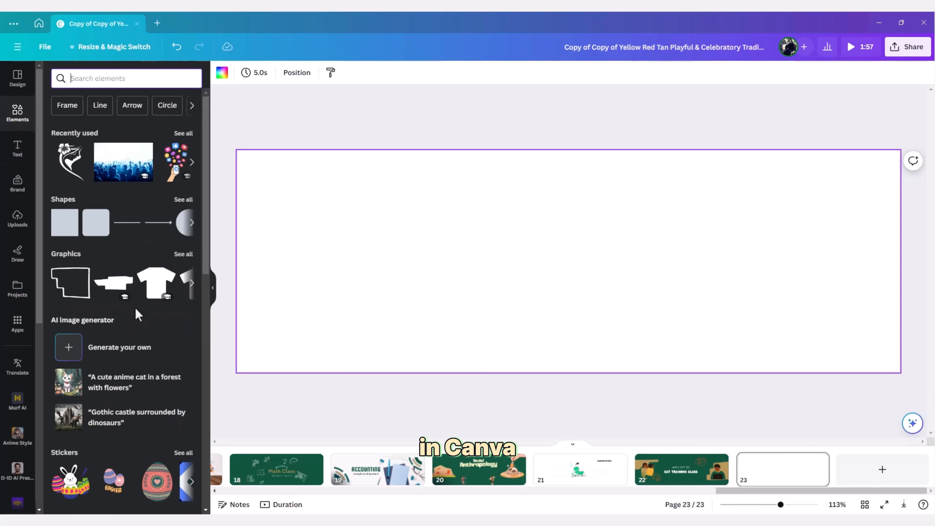
scroll(136, 310, "down", 15)
scroll(136, 310, "down", 3)
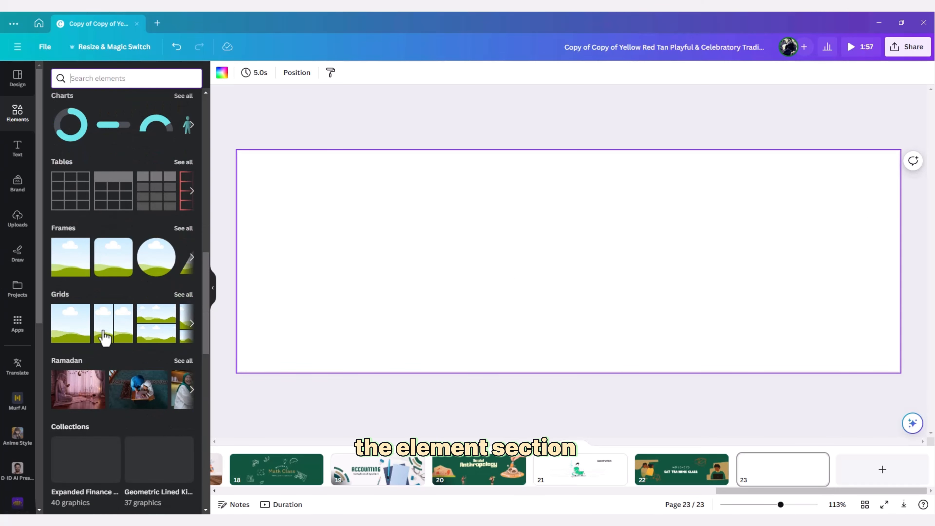
left_click(192, 324)
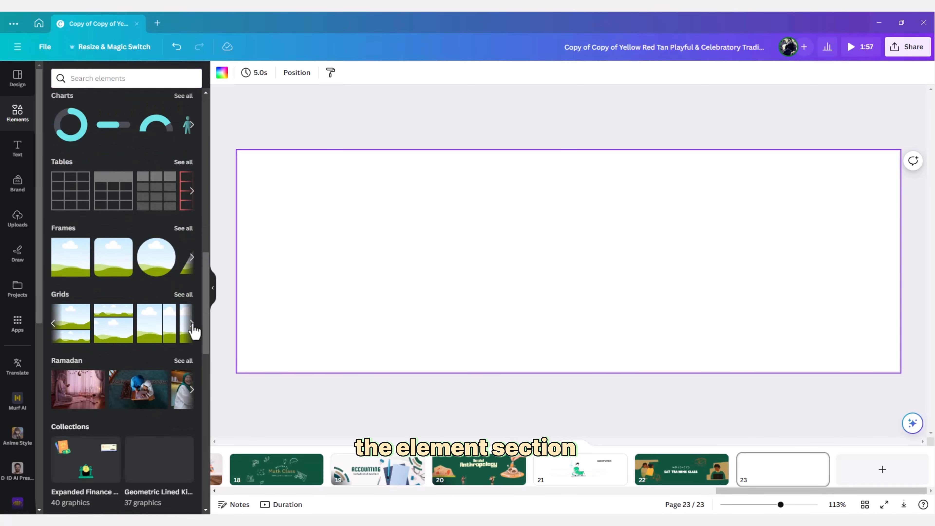
left_click(192, 323)
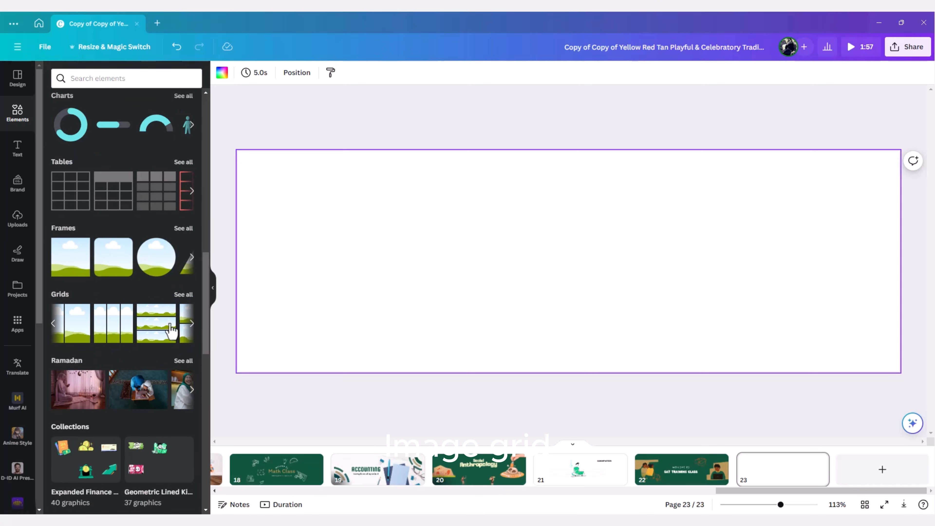
left_click(114, 330)
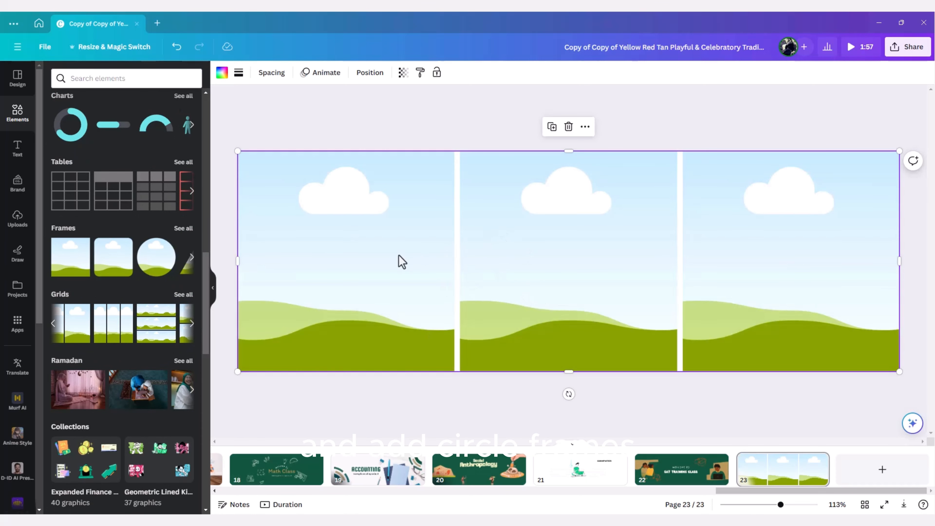
Add two circle frames and center one over each gap between the three grid columns.
left_click(161, 271)
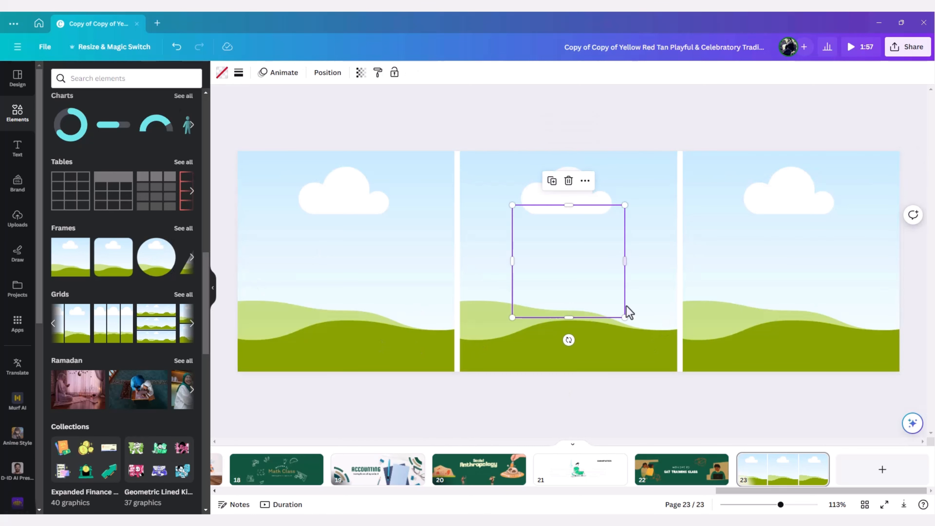
left_click_drag(537, 284, 464, 279)
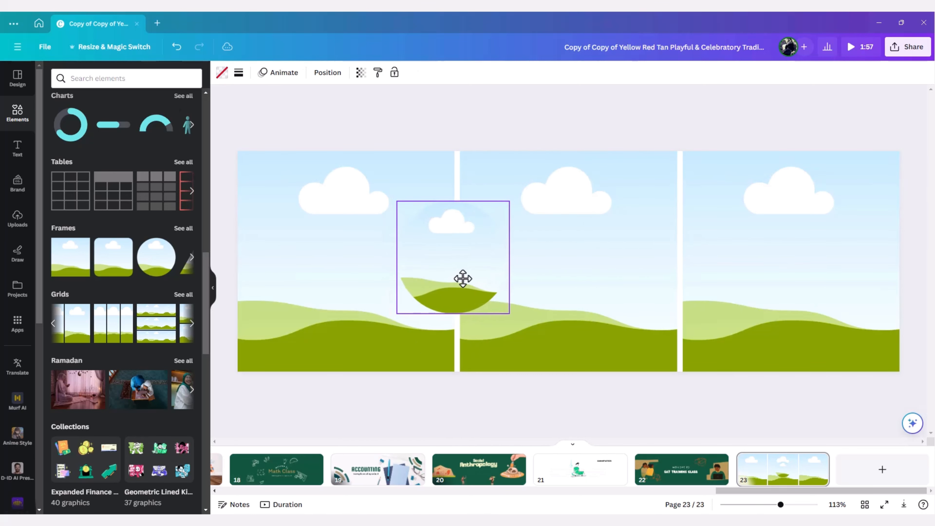
left_click(161, 262)
left_click_drag(574, 282, 683, 277)
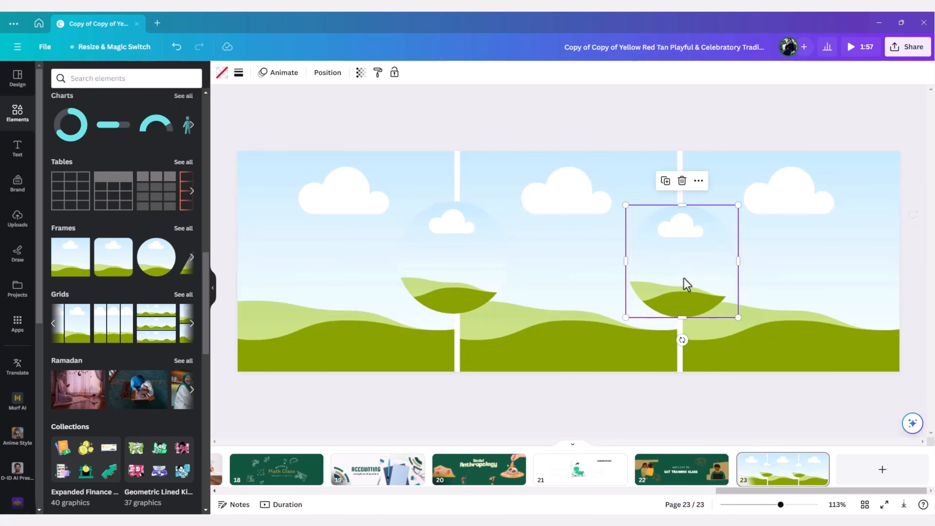
Set the image grid's spacing to 0.
left_click(350, 285)
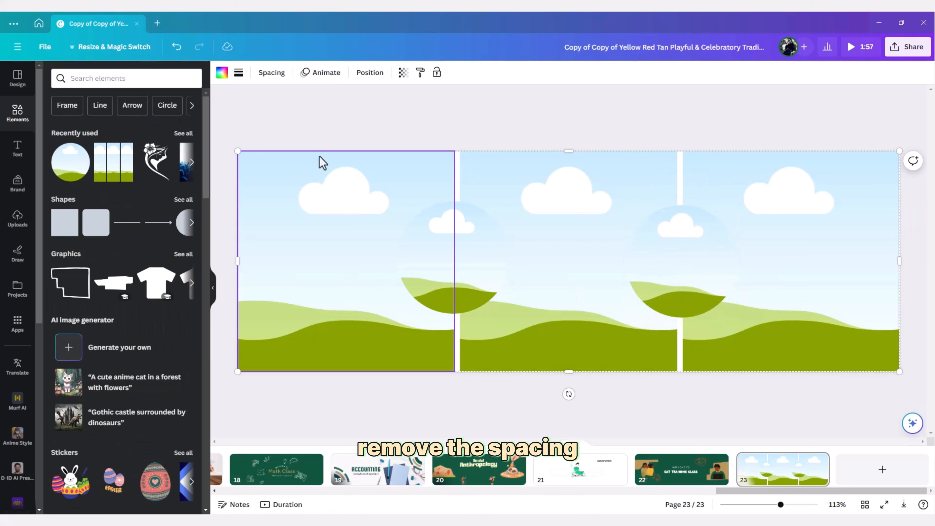
left_click(272, 73)
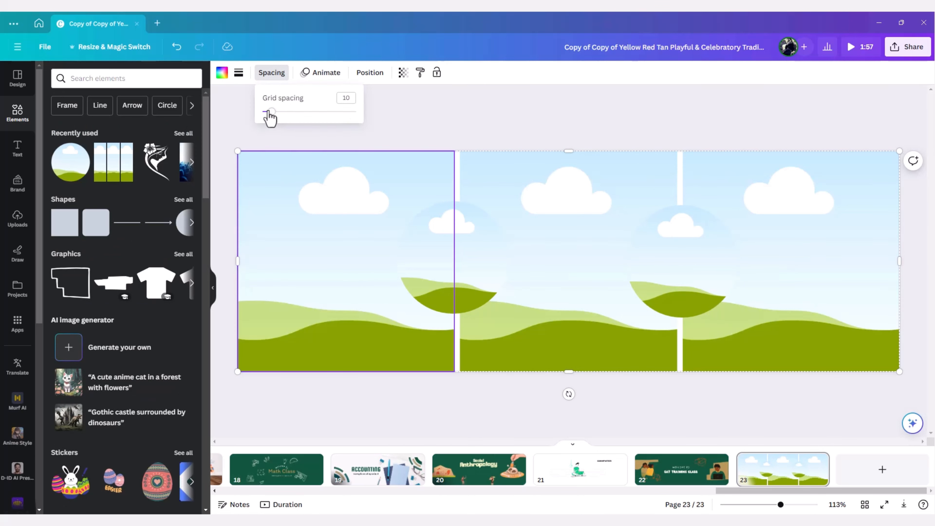
left_click_drag(270, 112, 240, 119)
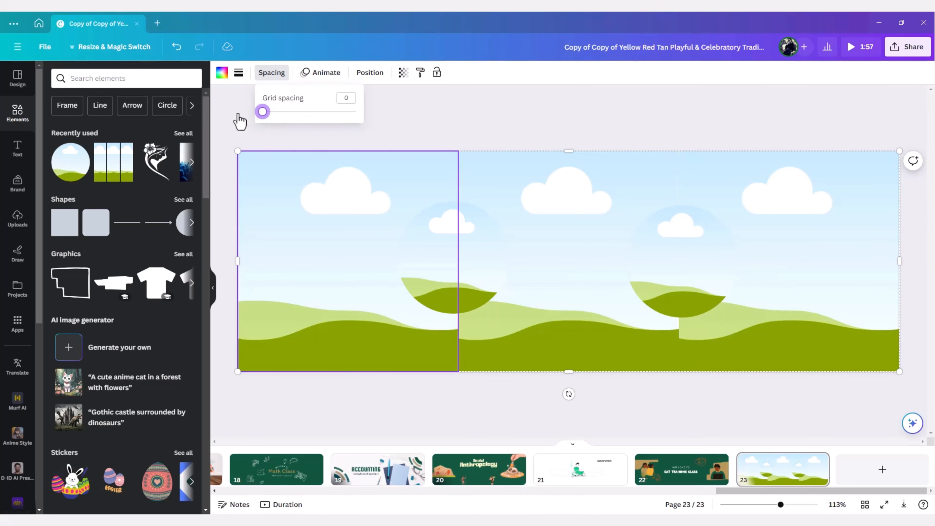
left_click(561, 293)
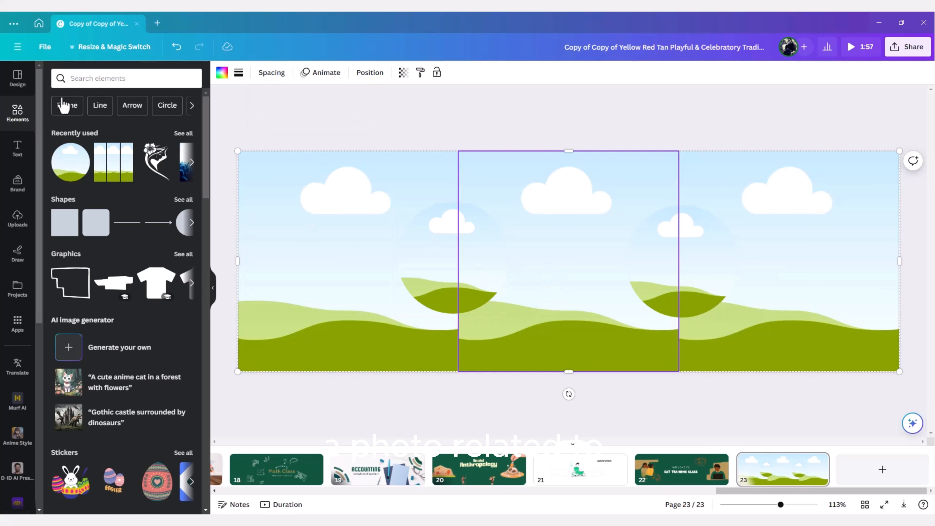
Search the elements for Black Dress and limit the results to photos.
left_click(98, 78)
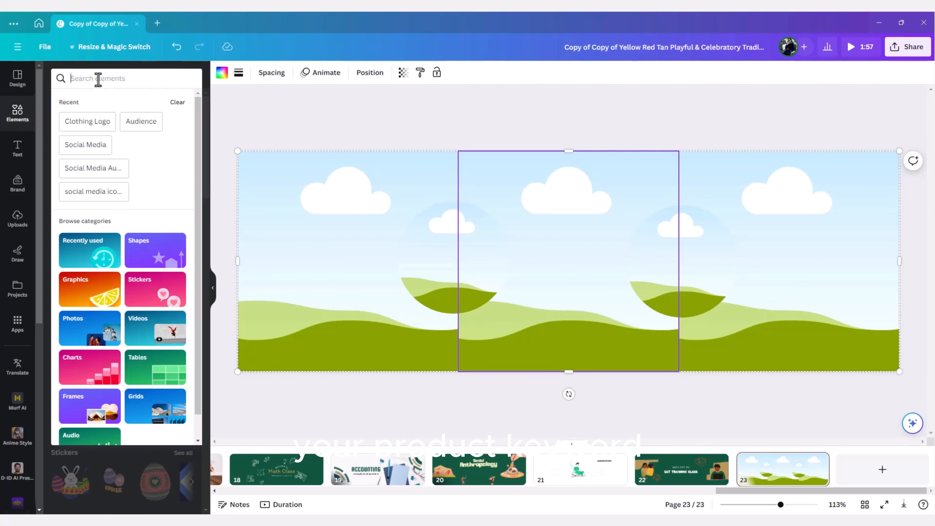
type("Bl")
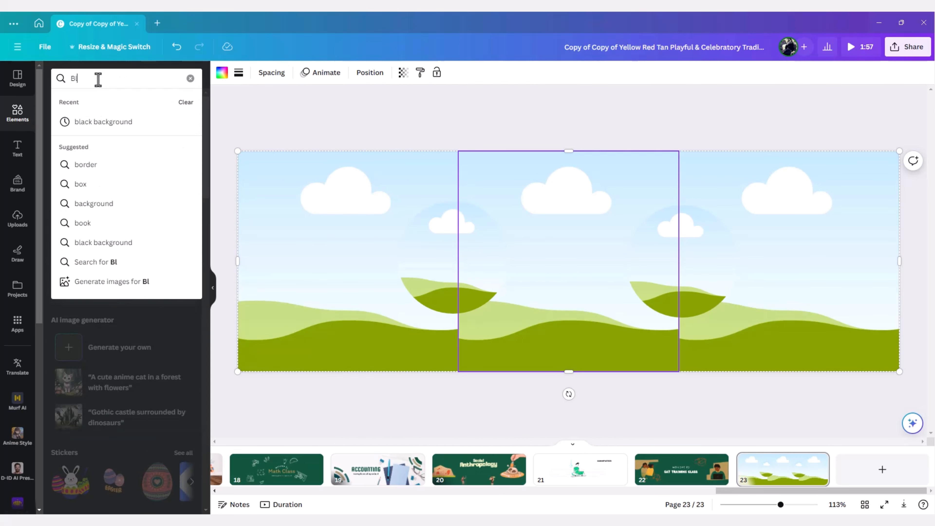
type("ack ")
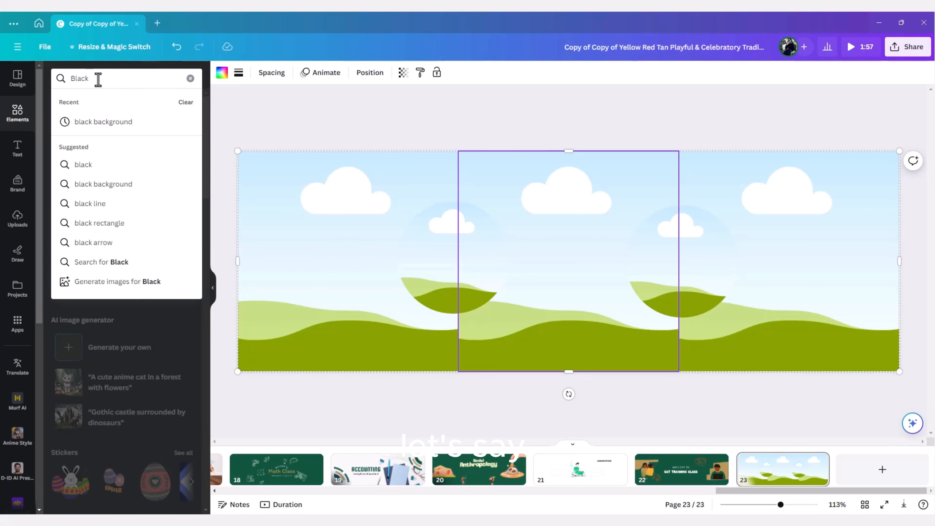
type("Dres")
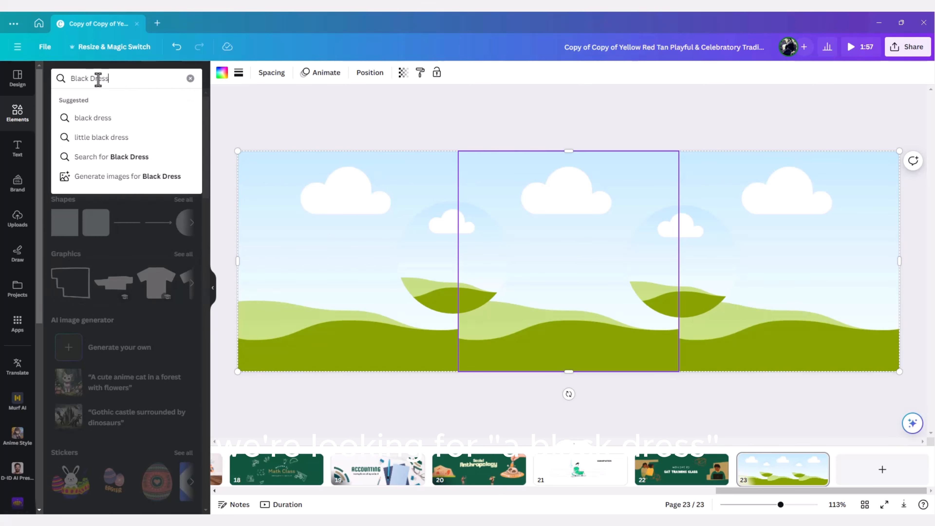
type("s")
key("Return")
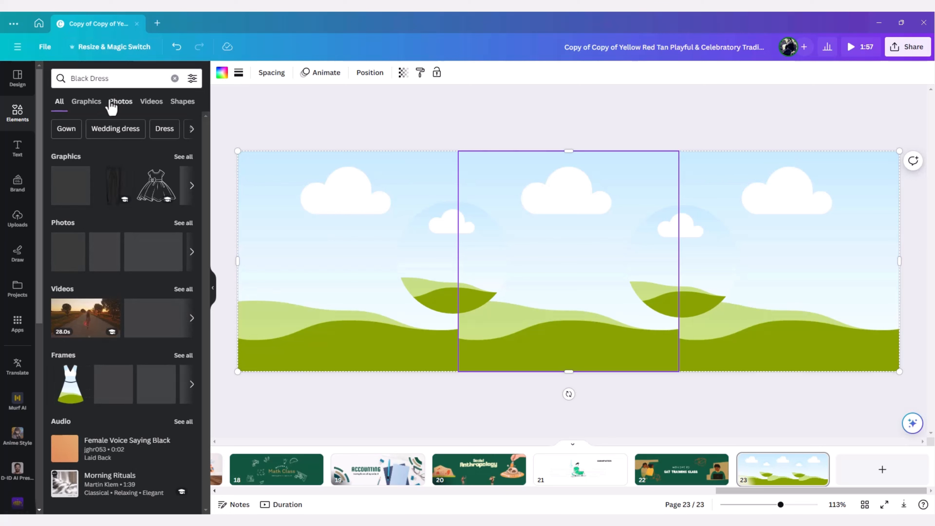
left_click(119, 102)
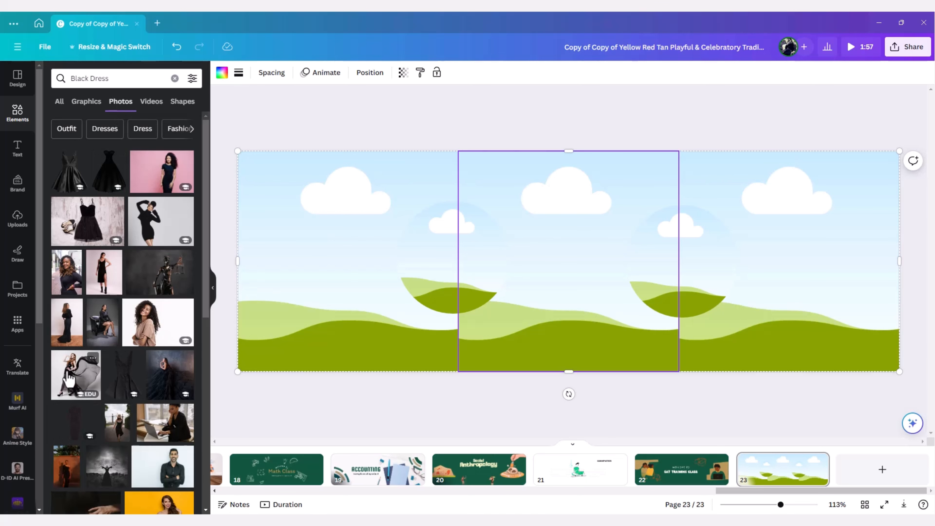
Place the photo of the red-haired woman in a flowing black dress in the first grid column and remove its background.
left_click_drag(70, 379, 329, 281)
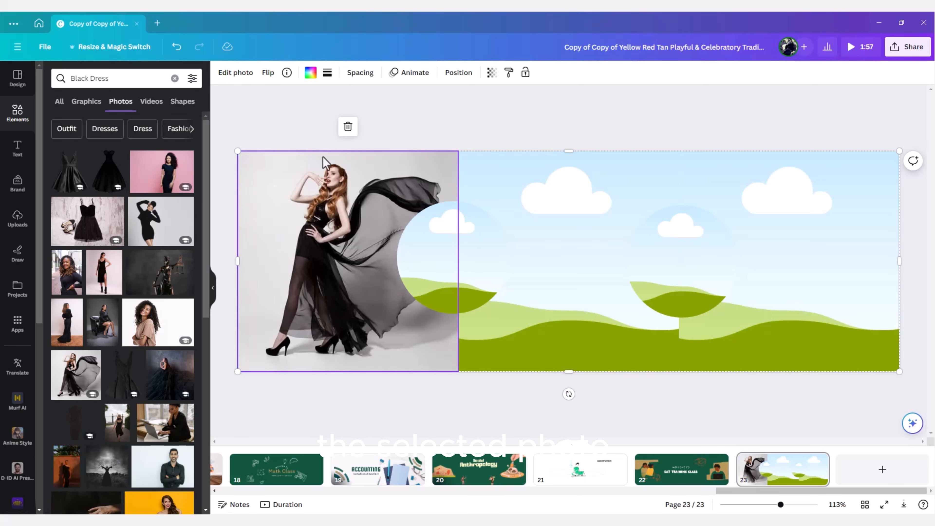
left_click(234, 74)
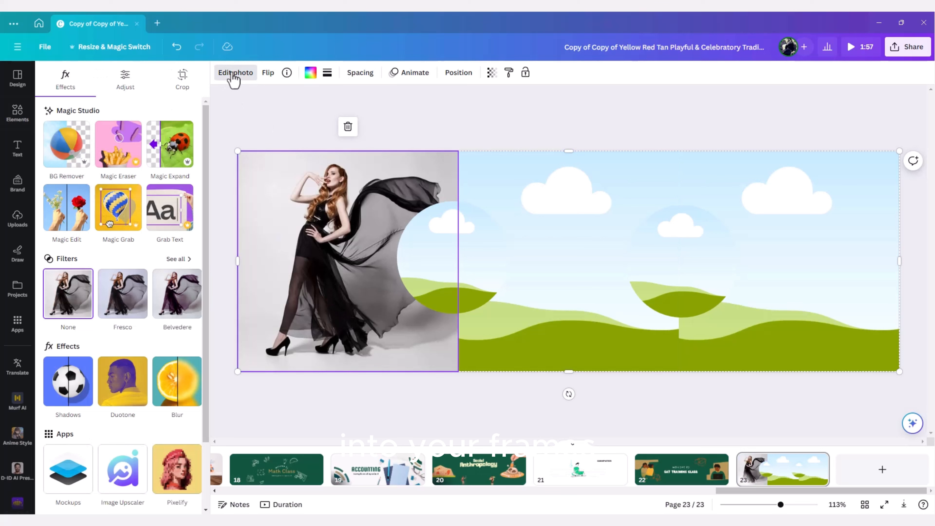
left_click(66, 155)
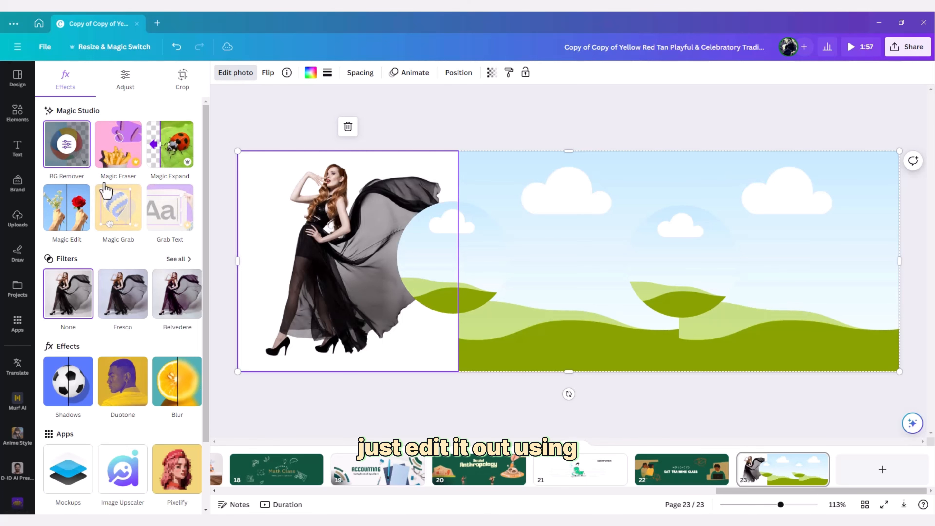
Enlarge the first column's photo within its crop and reposition it so the woman fills the column.
left_click(318, 254)
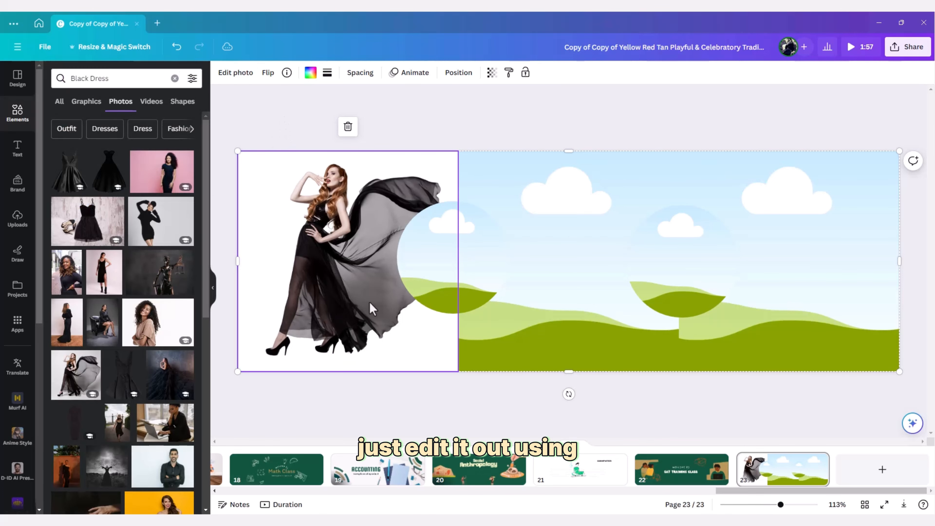
double_click(329, 226)
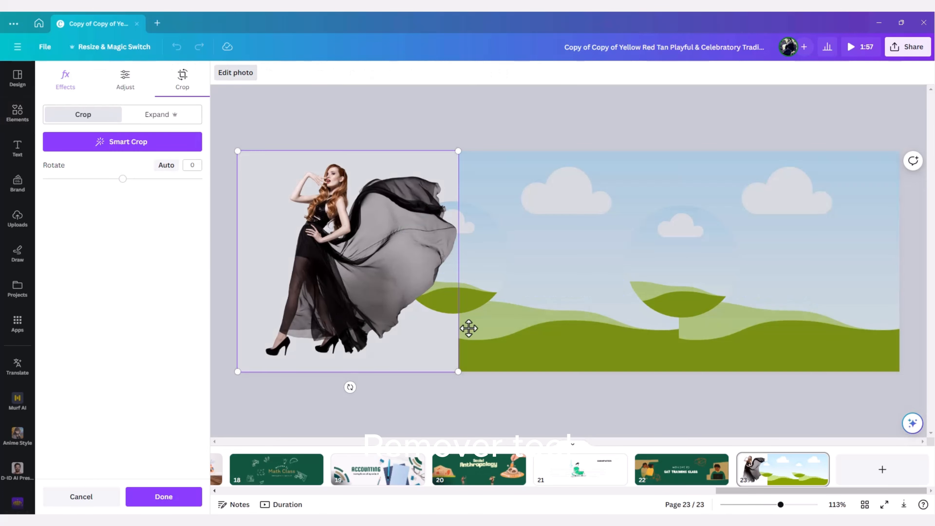
left_click_drag(459, 374, 527, 485)
left_click_drag(391, 286, 338, 282)
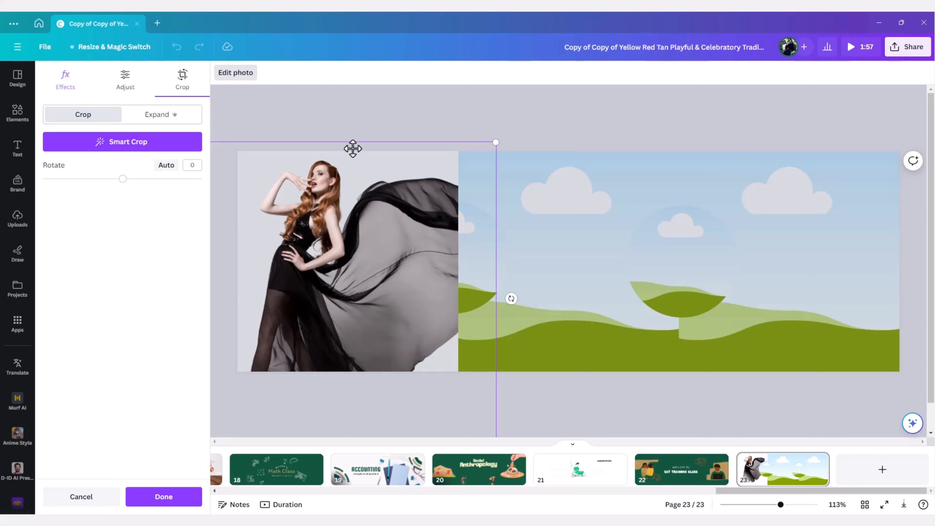
left_click(369, 119)
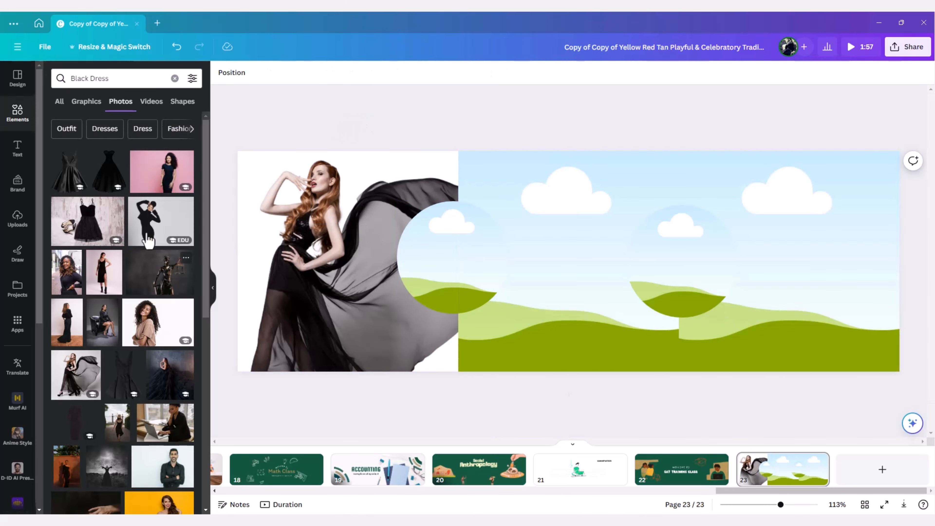
Place the photo of the woman in a black turtleneck dress in the third grid column and flip it horizontally.
left_click_drag(151, 236, 794, 265)
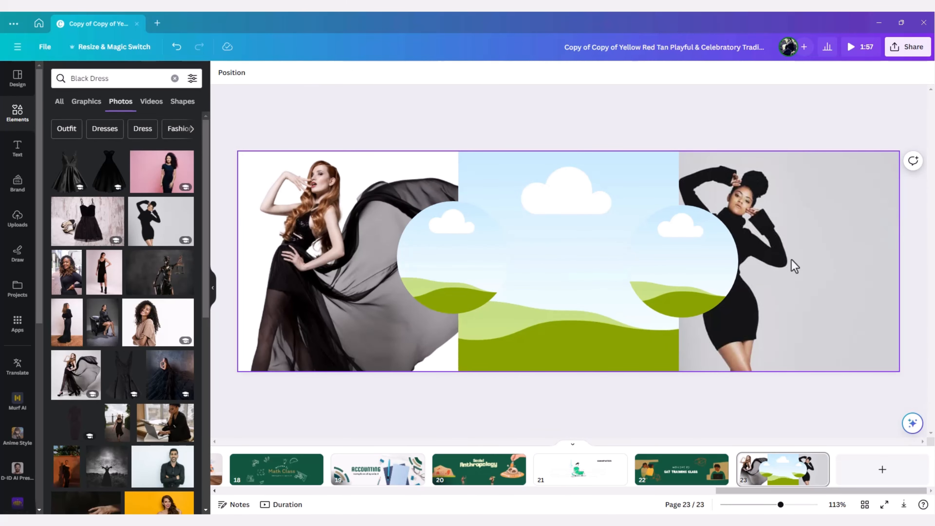
left_click(791, 260)
left_click(268, 74)
left_click(303, 98)
left_click_drag(847, 237, 808, 242)
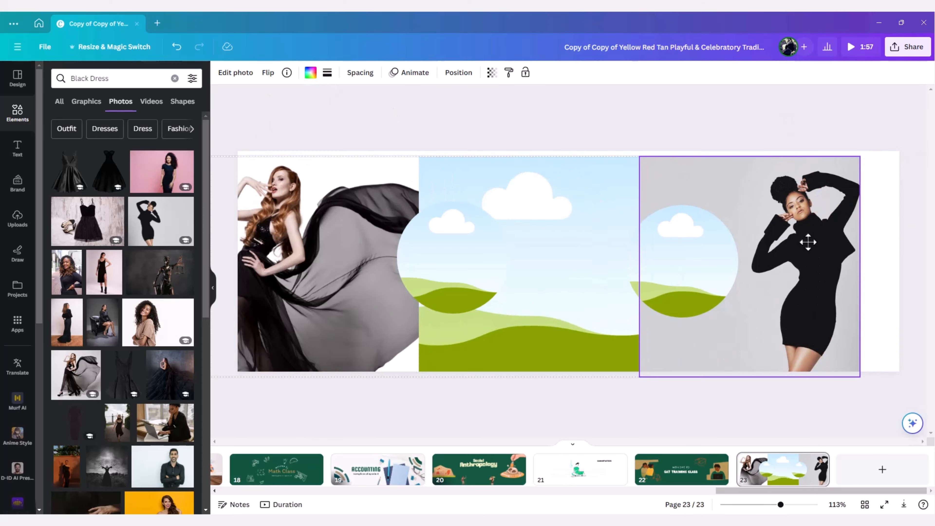
double_click(828, 251)
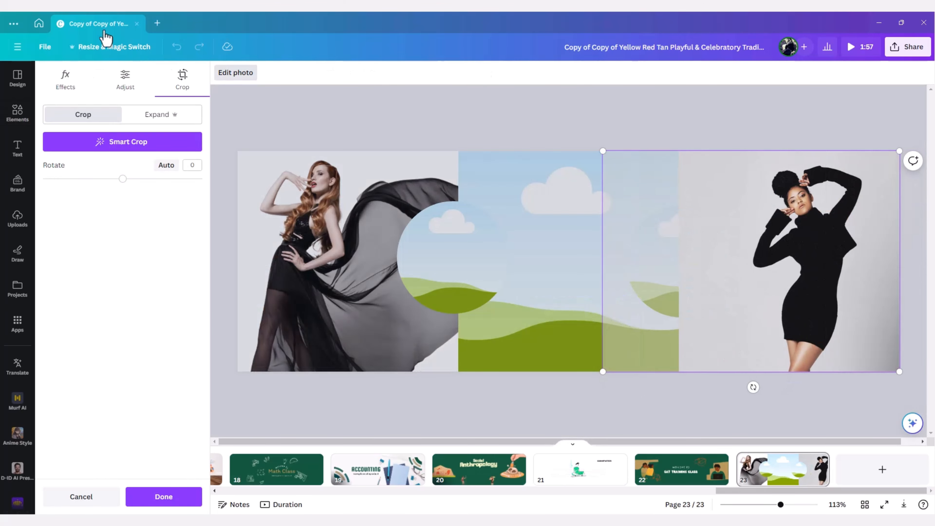
key("Escape")
Remove the background from the turtleneck dress photo in the third grid column.
left_click(236, 73)
left_click(66, 144)
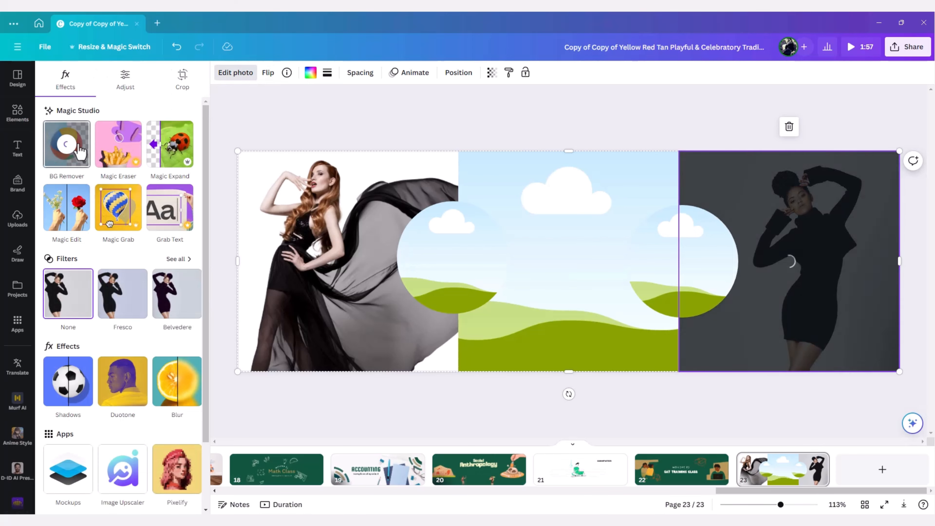
left_click(580, 127)
Enlarge the third column's photo within its crop and reposition it so the woman's upper body fills the column.
left_click(775, 274)
double_click(812, 278)
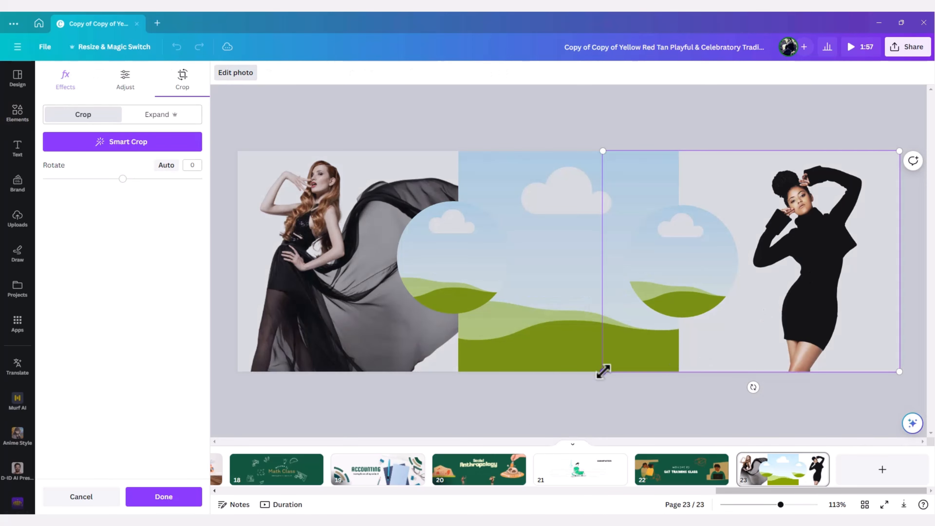
left_click_drag(603, 372, 468, 436)
left_click_drag(795, 311, 843, 305)
left_click(741, 122)
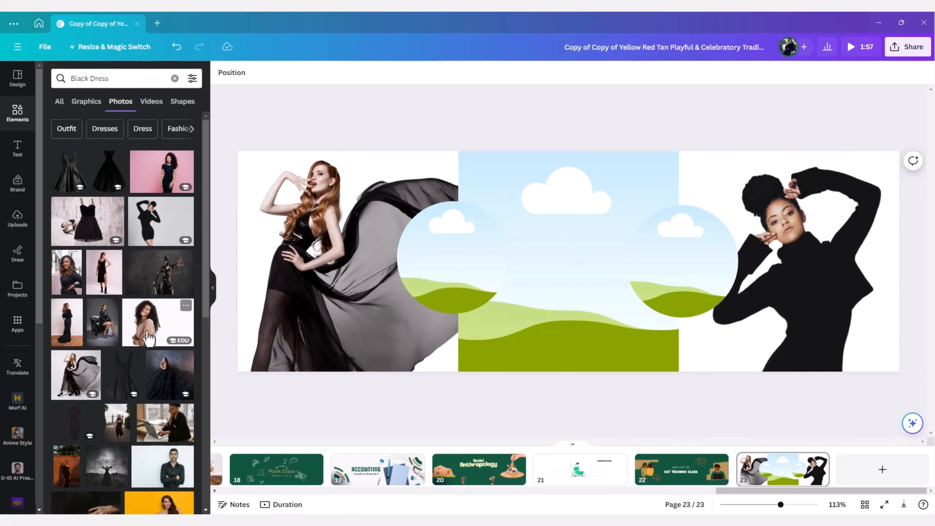
Place the yellow-background photo of the woman in an off-shoulder black dress in the middle grid column and remove its background.
scroll(107, 324, "down", 4)
left_click_drag(278, 377, 602, 298)
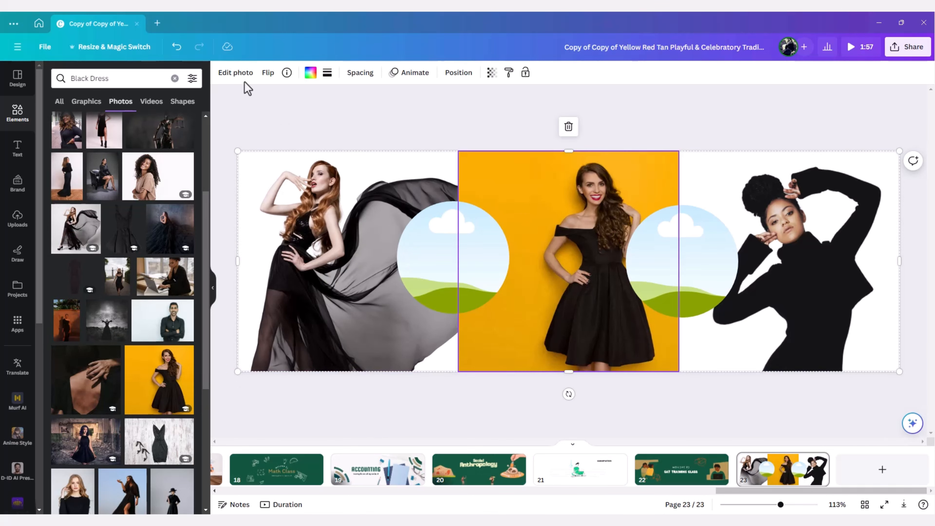
left_click(236, 72)
left_click(64, 154)
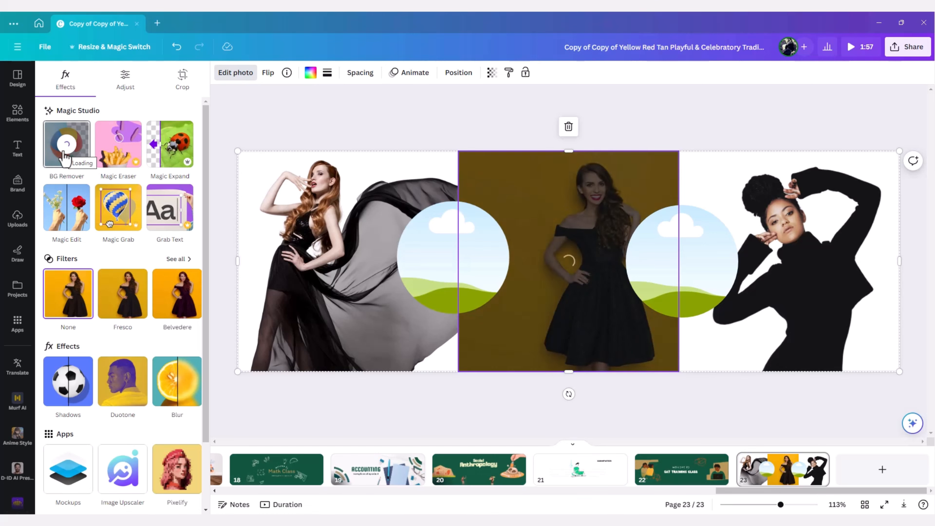
Enlarge the middle column's photo within its crop and shift it up so the dress fills the column.
double_click(589, 256)
left_click_drag(457, 372, 368, 428)
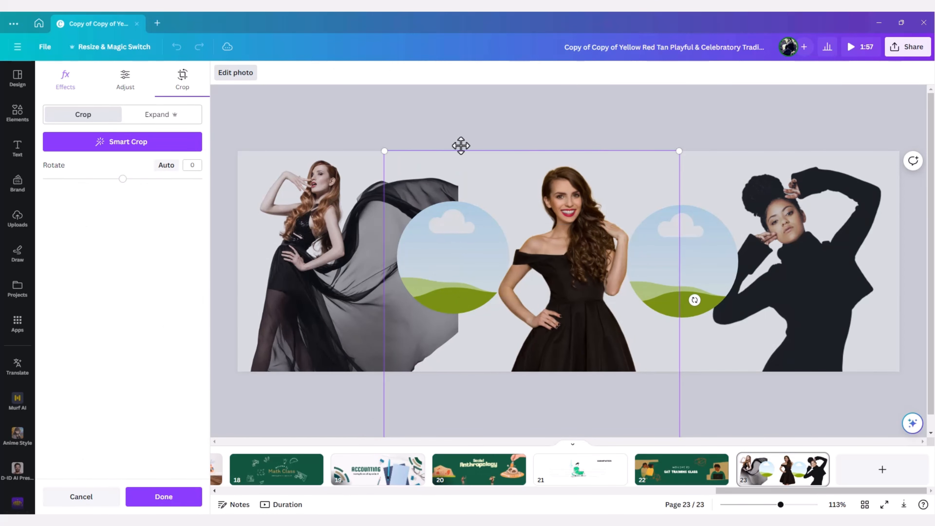
left_click_drag(570, 253, 584, 202)
left_click(341, 108)
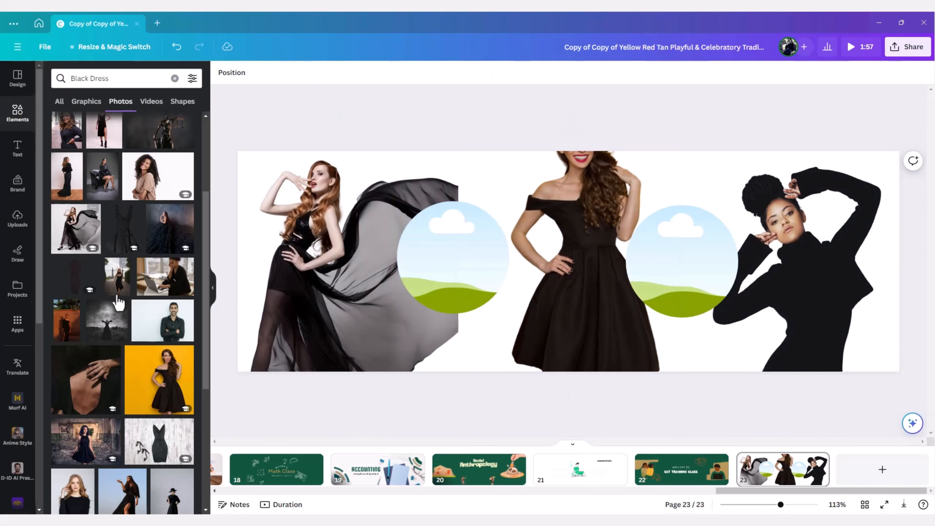
Fill the circle frame between the first two columns with the photo of the woman in a black slit dress on sand.
scroll(114, 257, "up", 4)
scroll(92, 258, "down", 8)
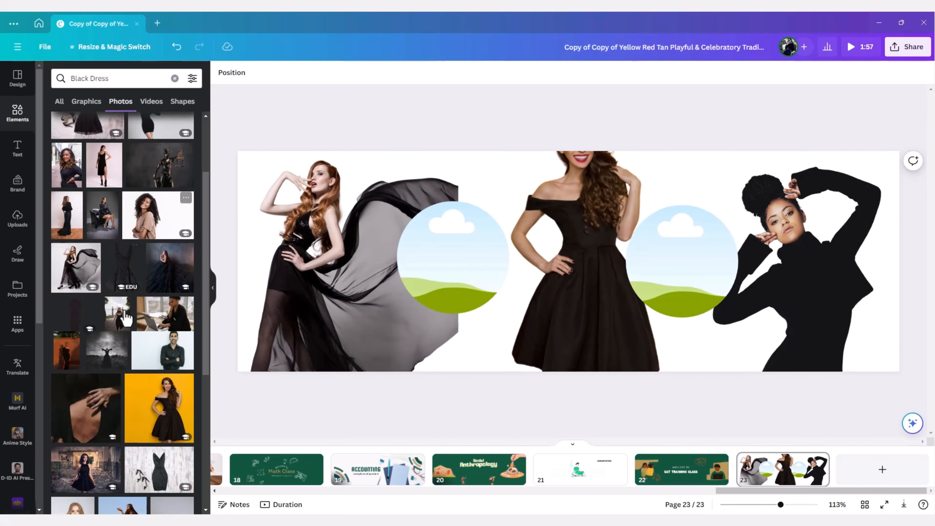
scroll(132, 400, "down", 3)
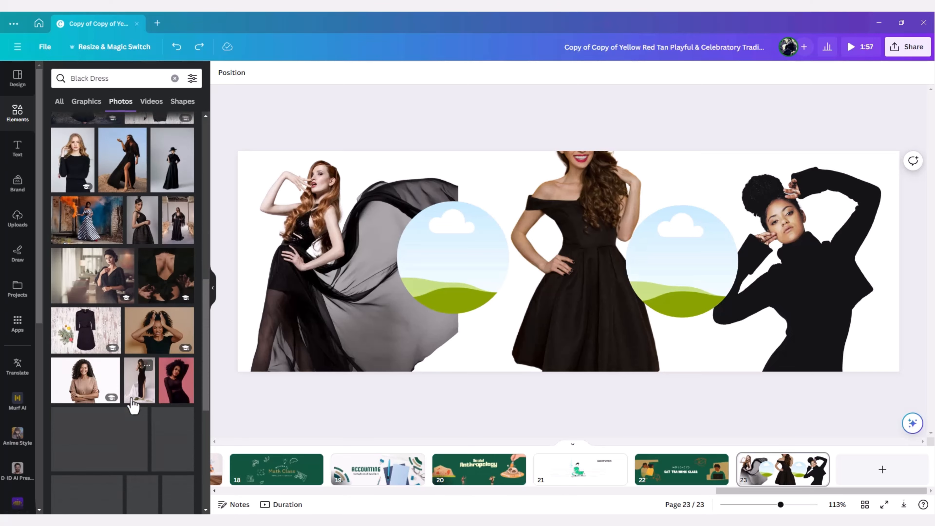
scroll(131, 402, "up", 3)
left_click_drag(125, 308, 456, 239)
double_click(467, 267)
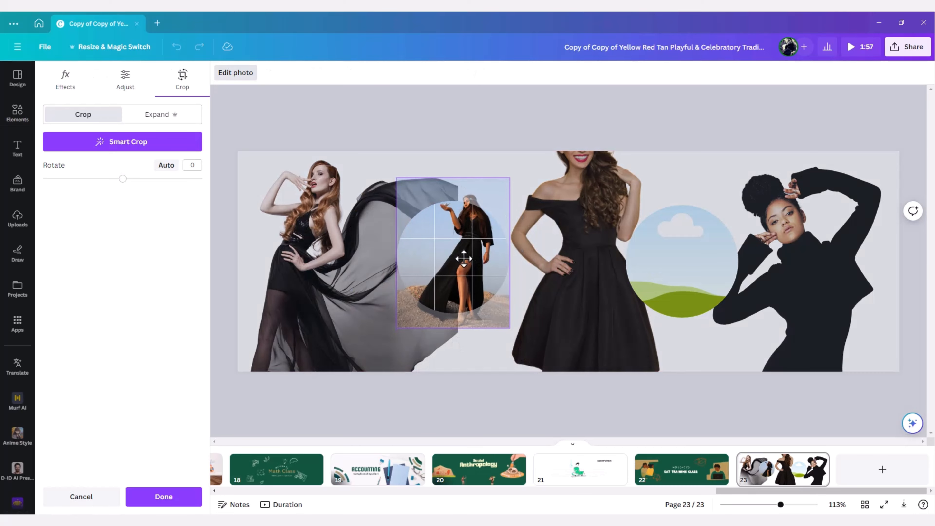
left_click(527, 135)
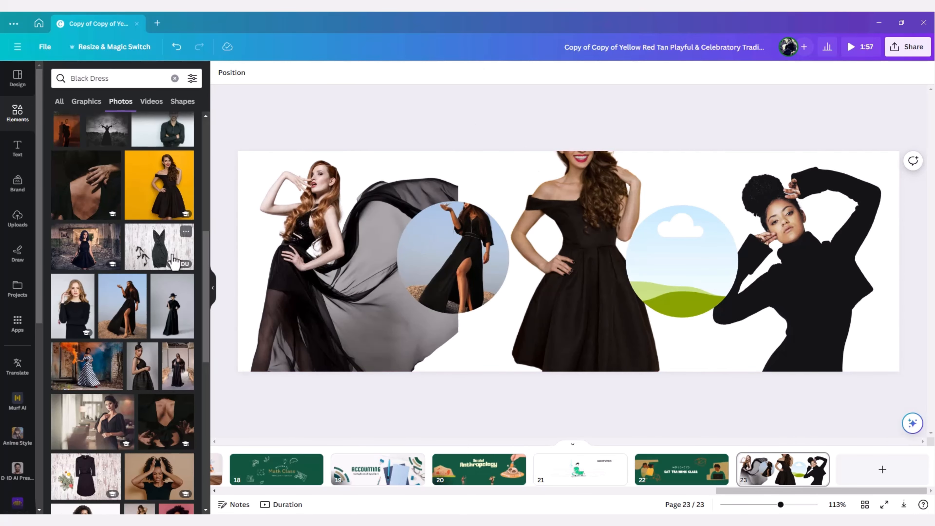
Fill the circle frame between the last two columns with the photo of the woman seated in a black armchair.
scroll(140, 304, "down", 4)
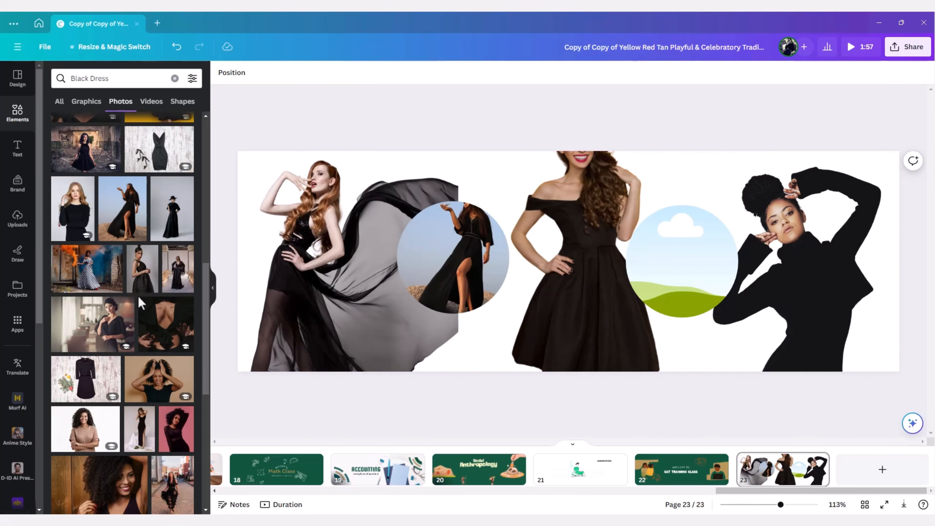
scroll(138, 299, "up", 10)
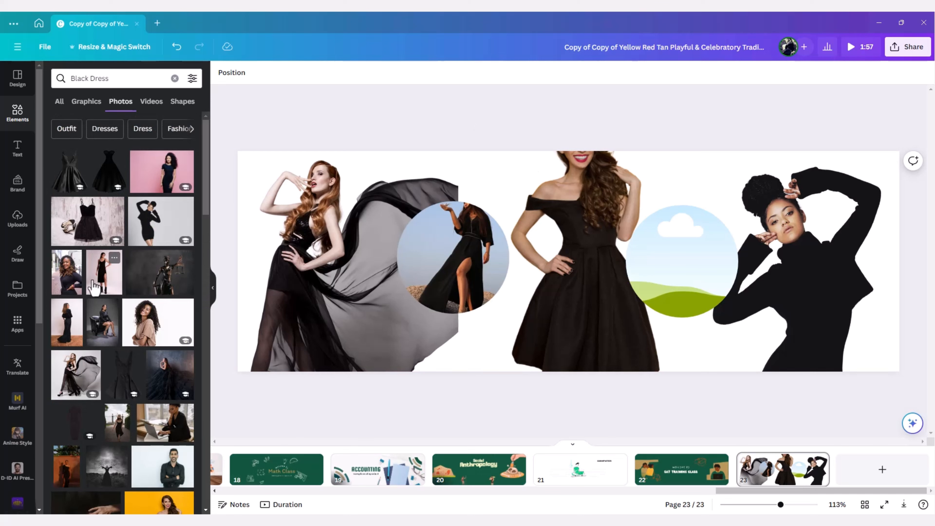
left_click_drag(103, 324, 669, 294)
left_click(690, 349)
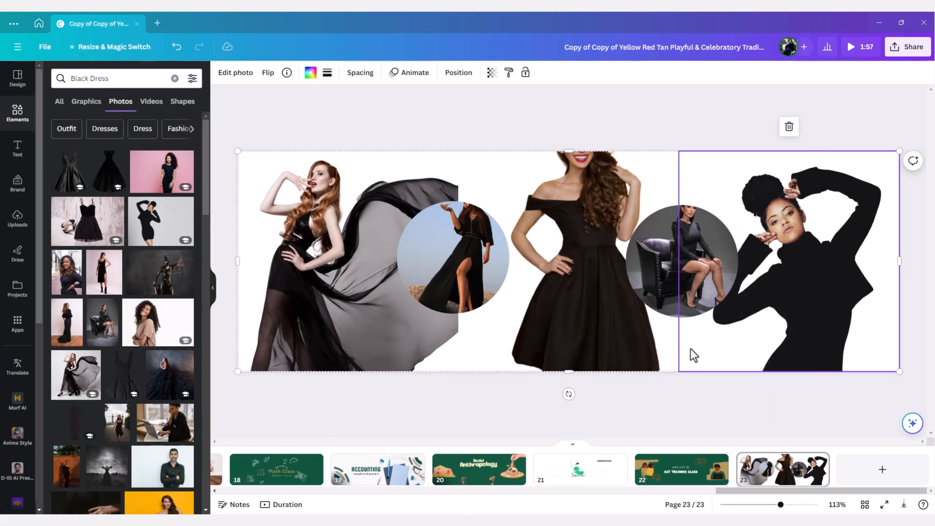
Shift the armchair photo slightly down within its circle frame so the woman's head is inside the circle.
left_click(675, 272)
double_click(677, 273)
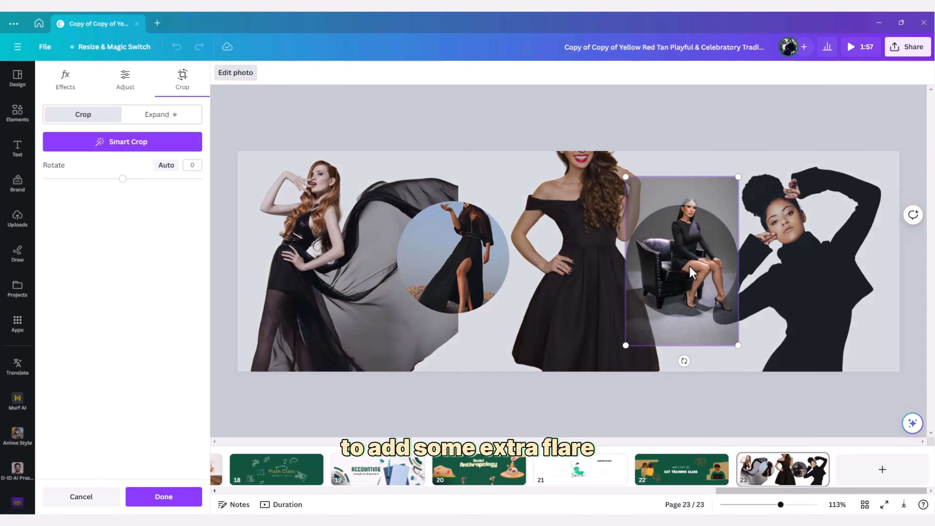
left_click_drag(685, 269, 690, 278)
double_click(501, 332)
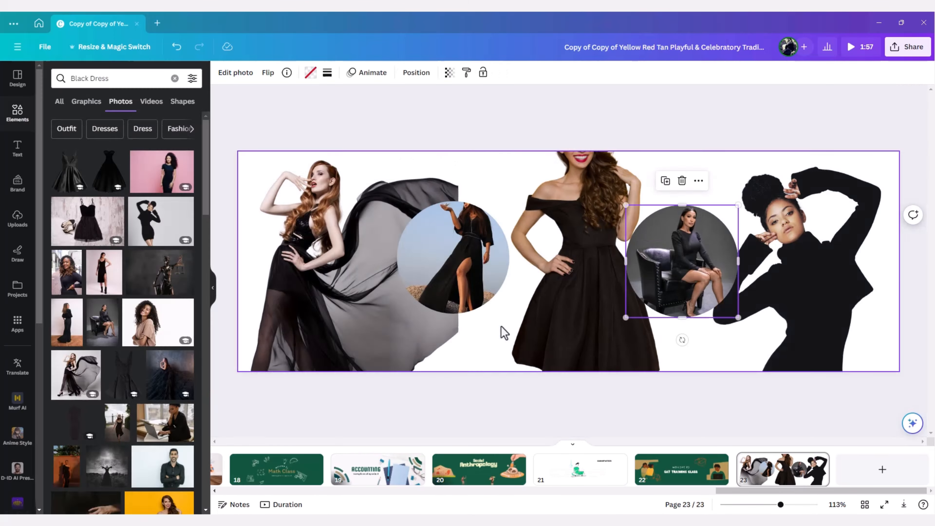
left_click(733, 343)
left_click(725, 402)
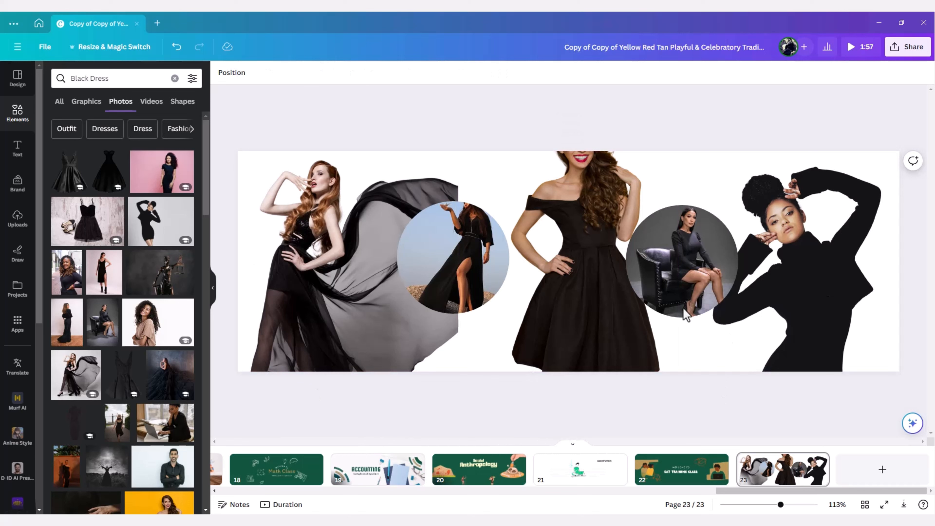
Search the video elements for "Mption Background".
triple_click(96, 78)
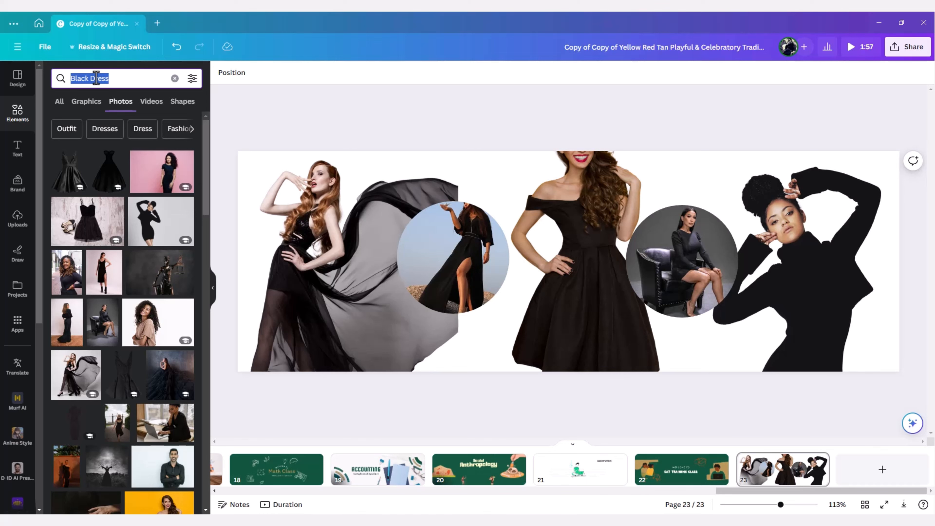
type("Mption Background")
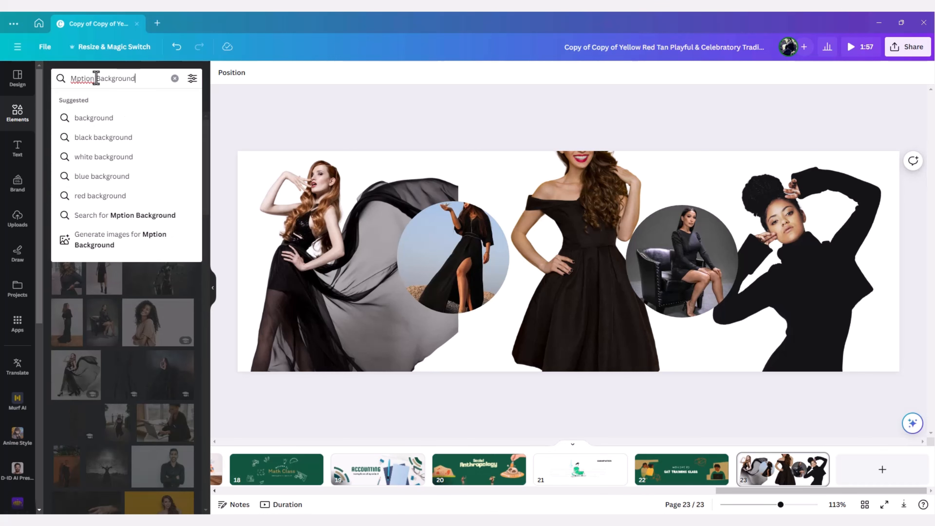
key("Return")
left_click(151, 107)
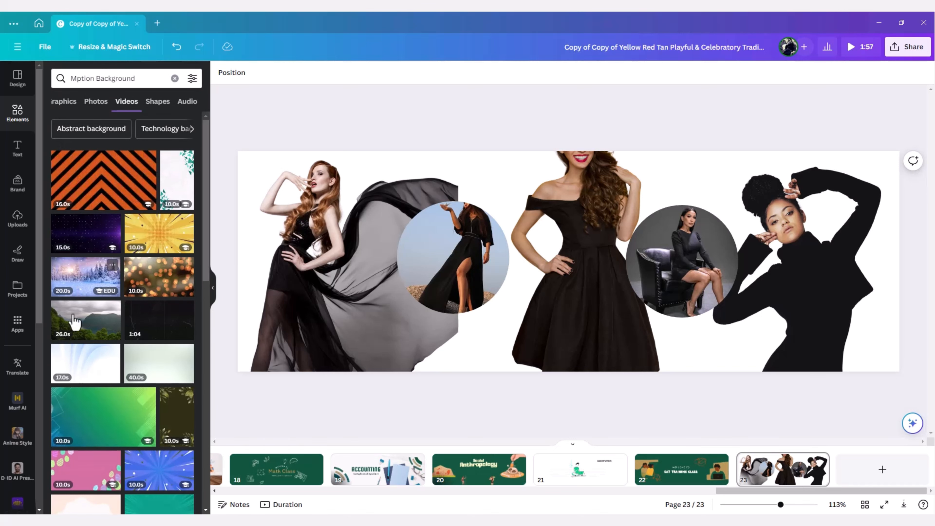
Add the dark video with a blue light burst and flying shards, and layer it behind the photo columns, directly above the page background.
scroll(88, 347, "down", 3)
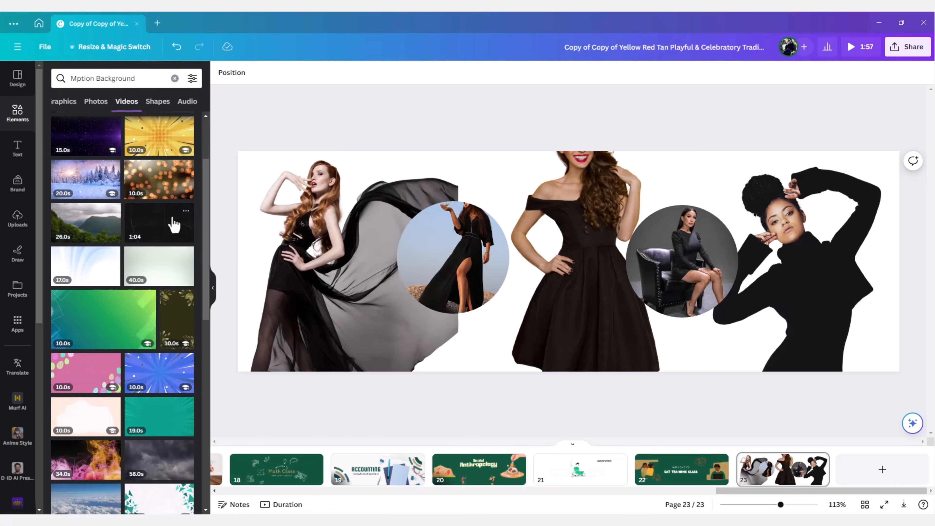
scroll(174, 224, "down", 9)
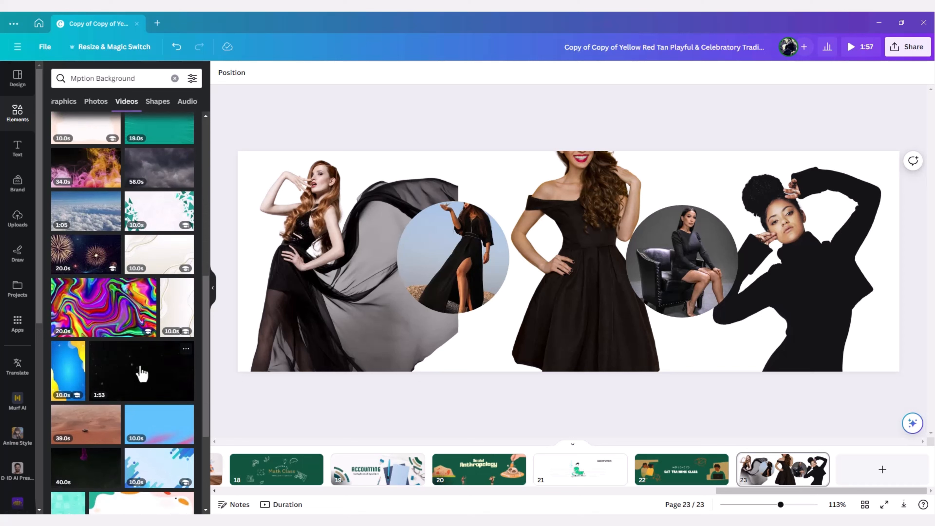
scroll(142, 374, "down", 3)
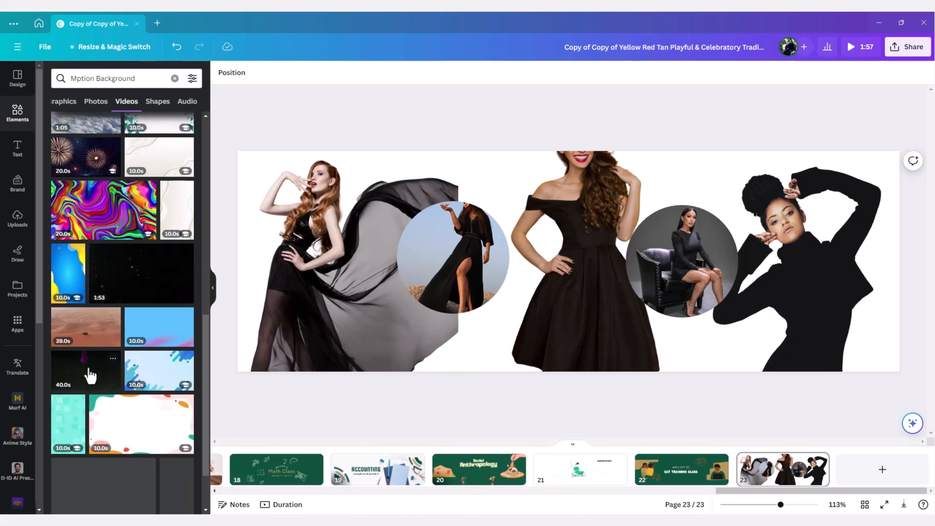
scroll(90, 375, "down", 2)
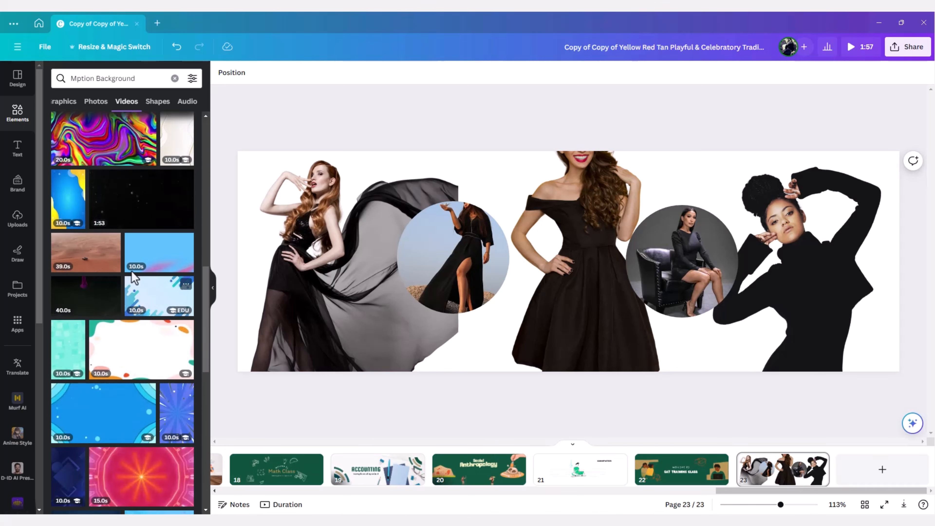
scroll(111, 394, "down", 3)
scroll(110, 394, "down", 6)
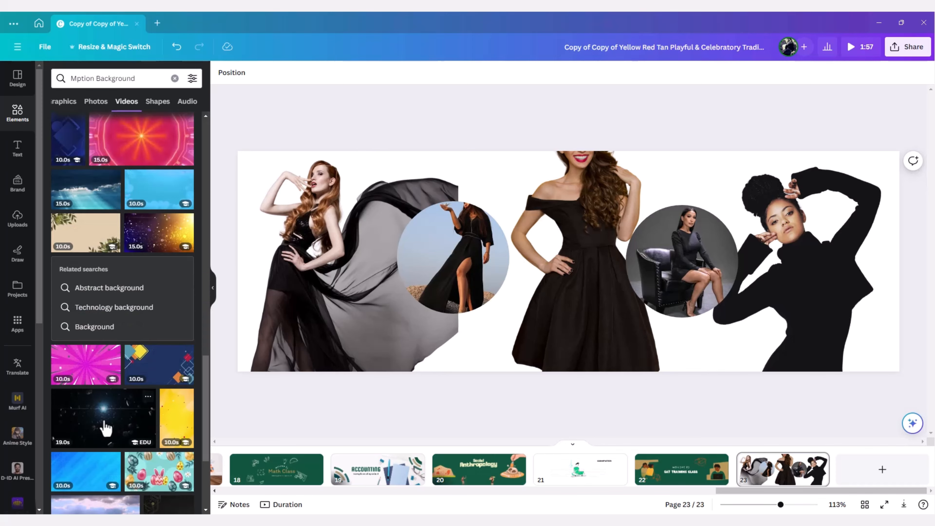
left_click(105, 423)
key("ctrl+z")
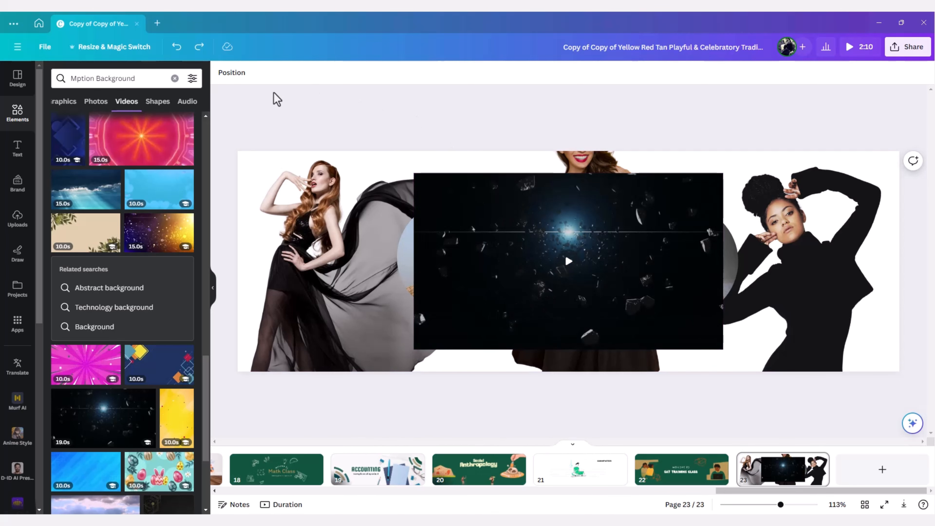
left_click(231, 73)
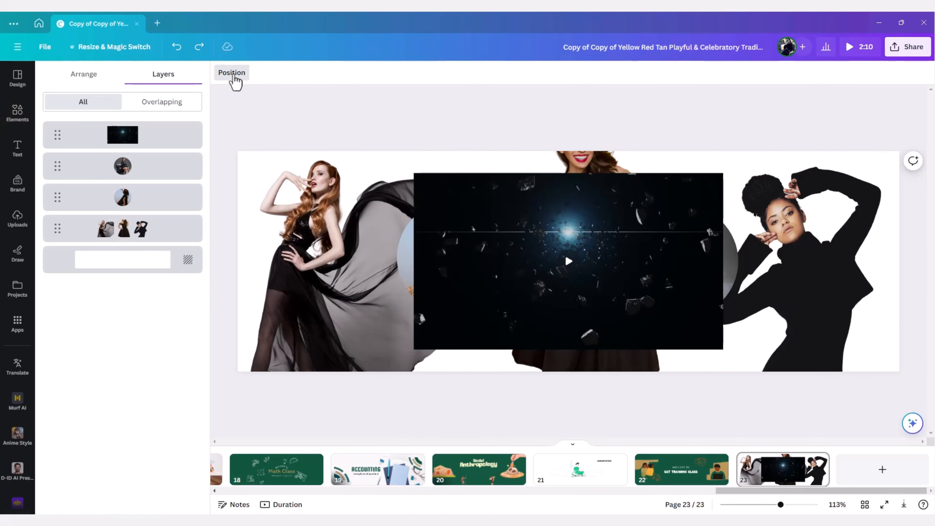
left_click_drag(139, 144, 140, 235)
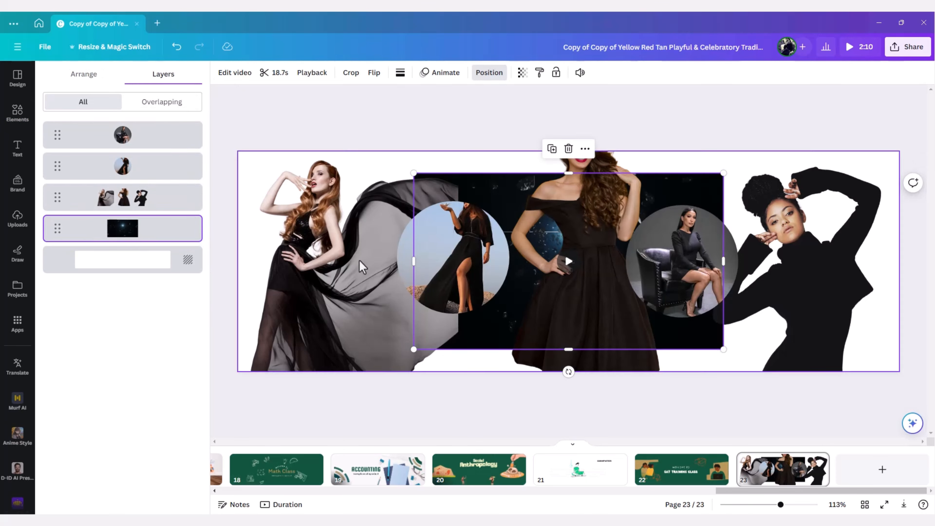
Enlarge the background video past all edges of the banner and make it partly transparent.
left_click_drag(414, 261, 225, 269)
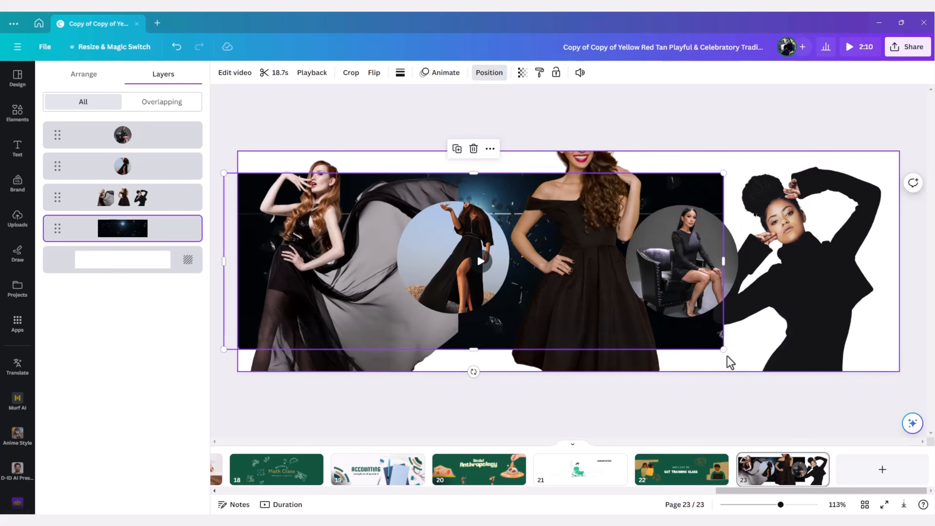
left_click_drag(724, 349, 879, 403)
left_click_drag(877, 172, 914, 117)
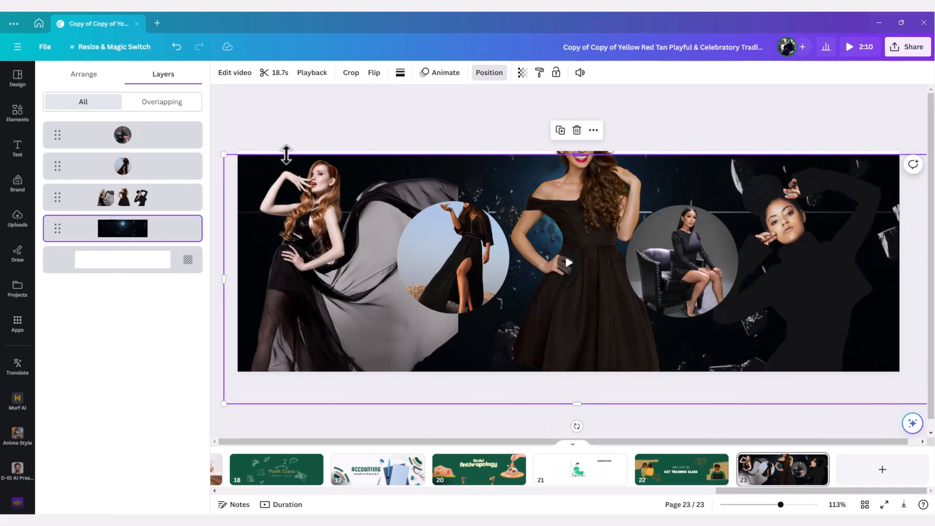
left_click_drag(223, 155, 209, 104)
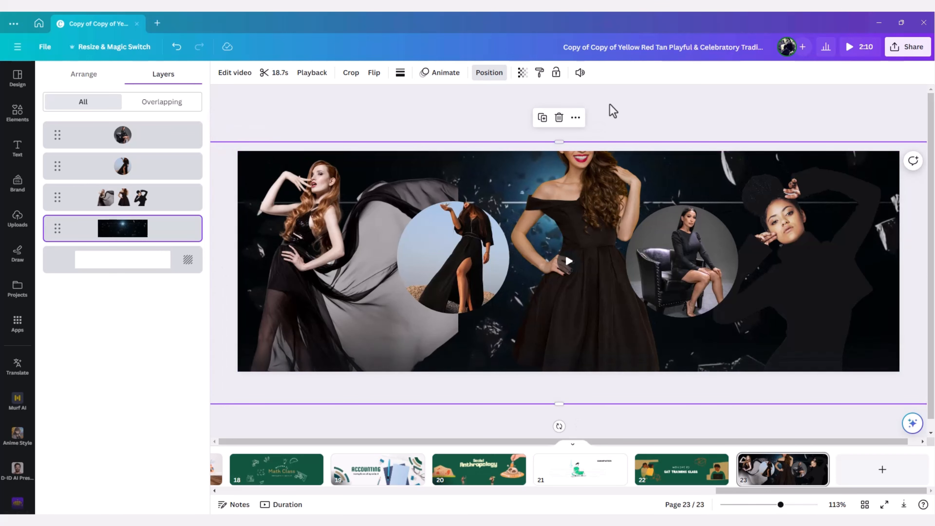
left_click(525, 77)
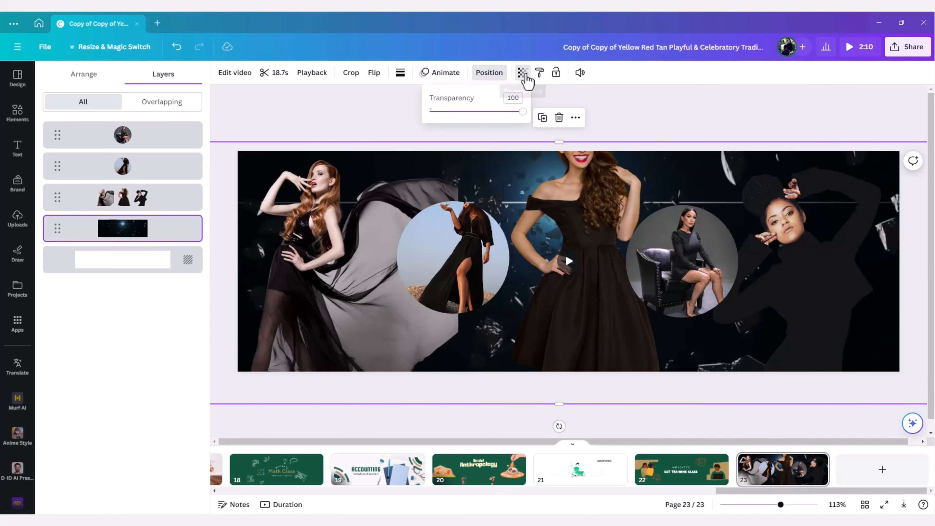
left_click_drag(522, 113, 492, 119)
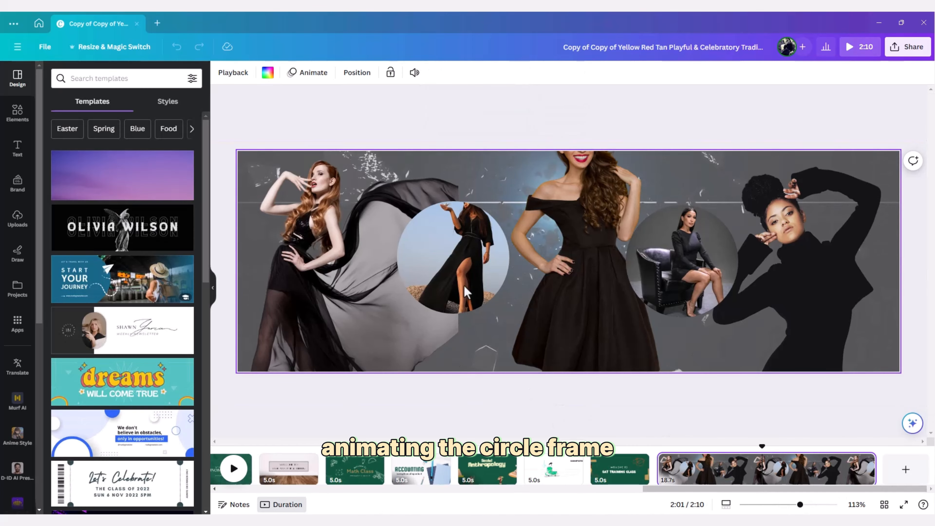
Apply the Breathe animation to the circle photo of the woman in the black slit dress.
left_click(467, 291)
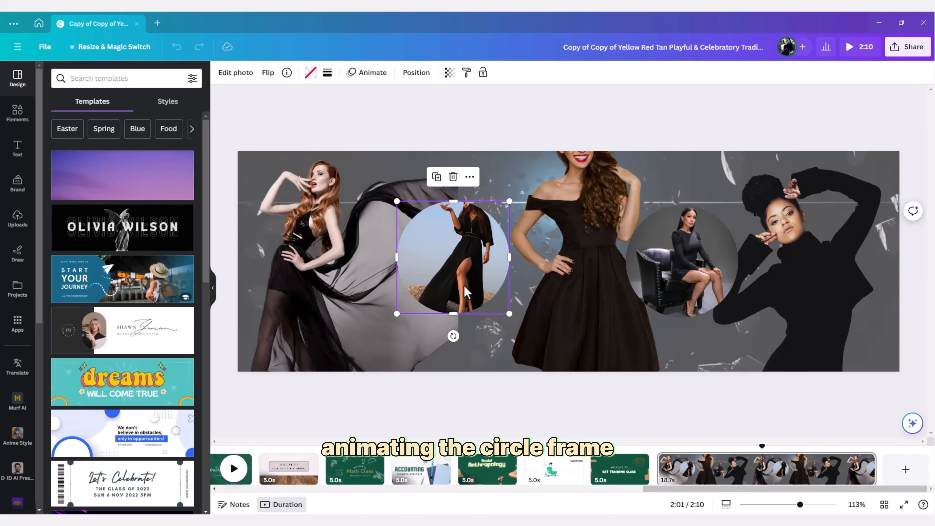
left_click(370, 74)
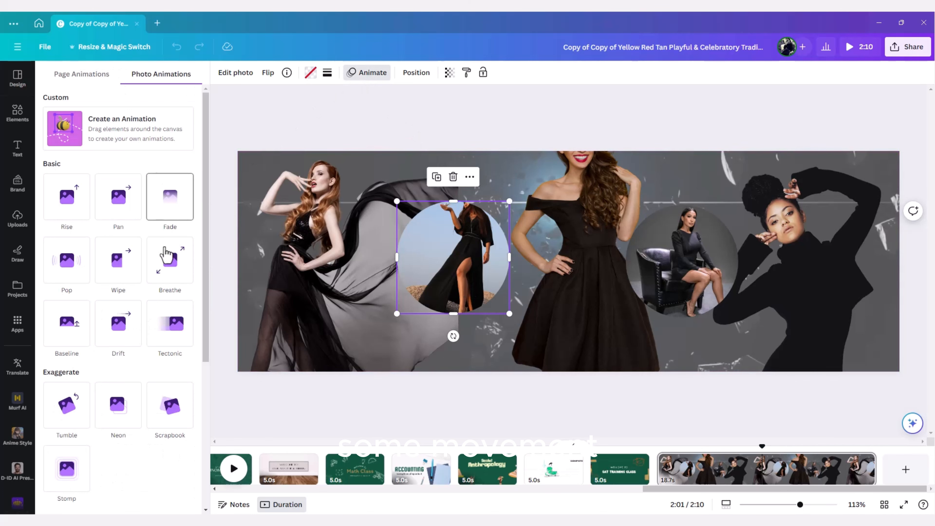
left_click(167, 257)
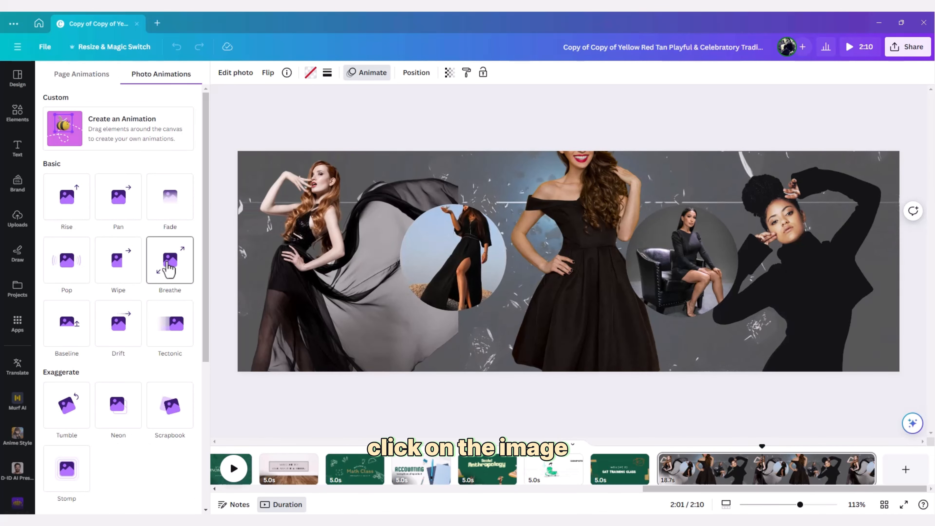
left_click(168, 270)
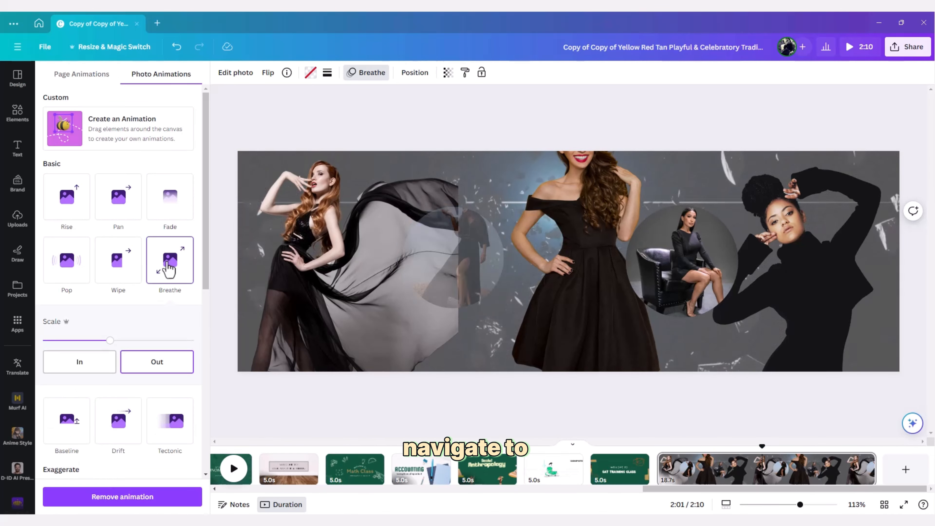
Apply the Breathe animation to the circle photo of the woman seated in the armchair.
left_click(722, 282)
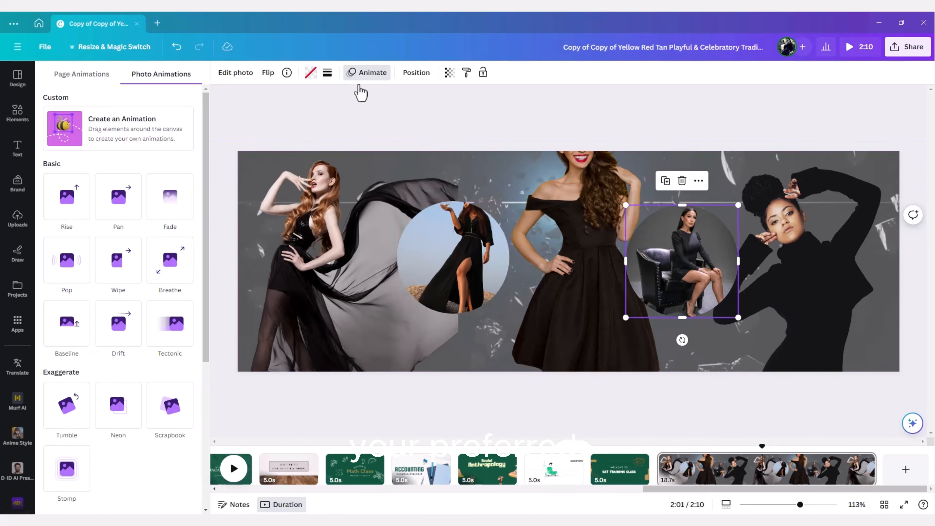
left_click(168, 269)
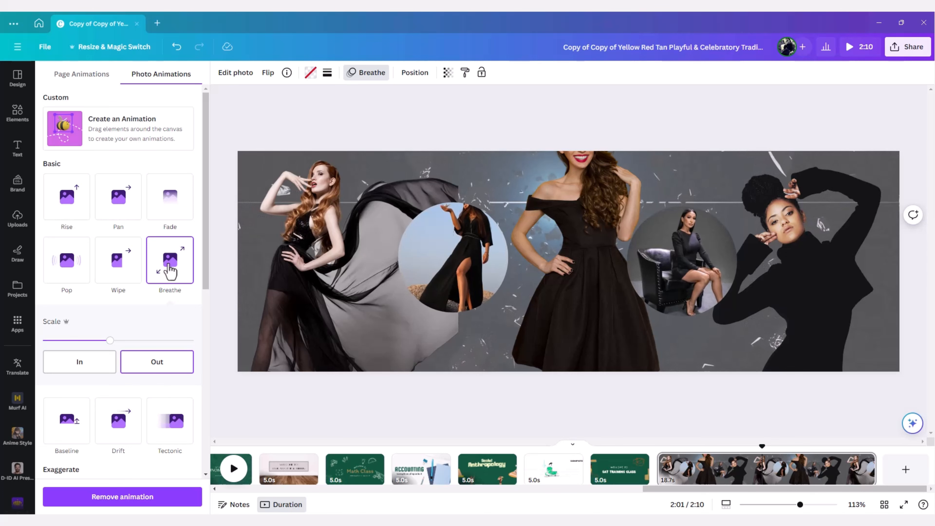
left_click(667, 343)
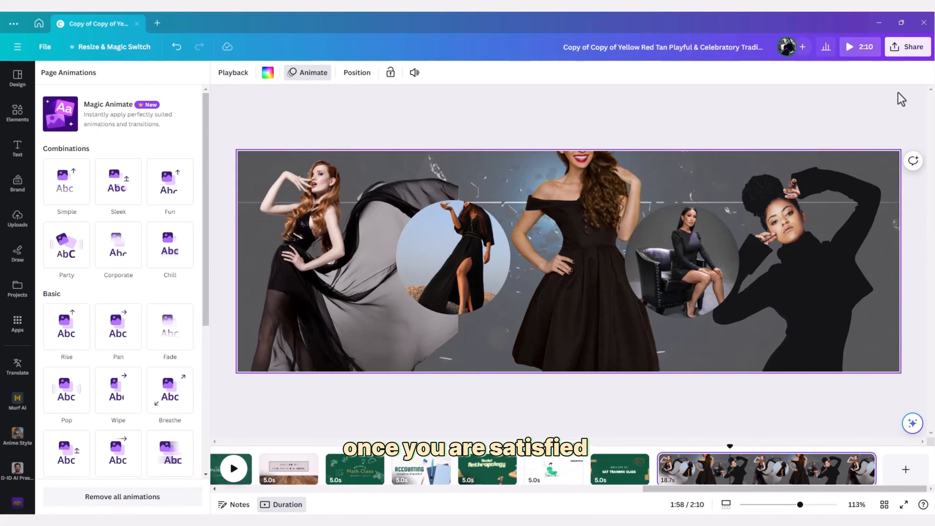
Open the design's download settings and choose GIF as the file type.
left_click(908, 46)
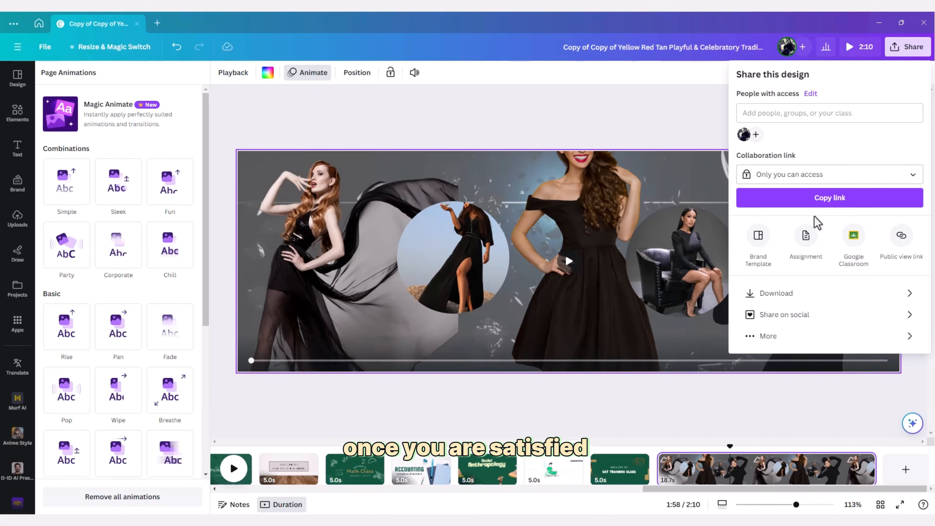
left_click(776, 295)
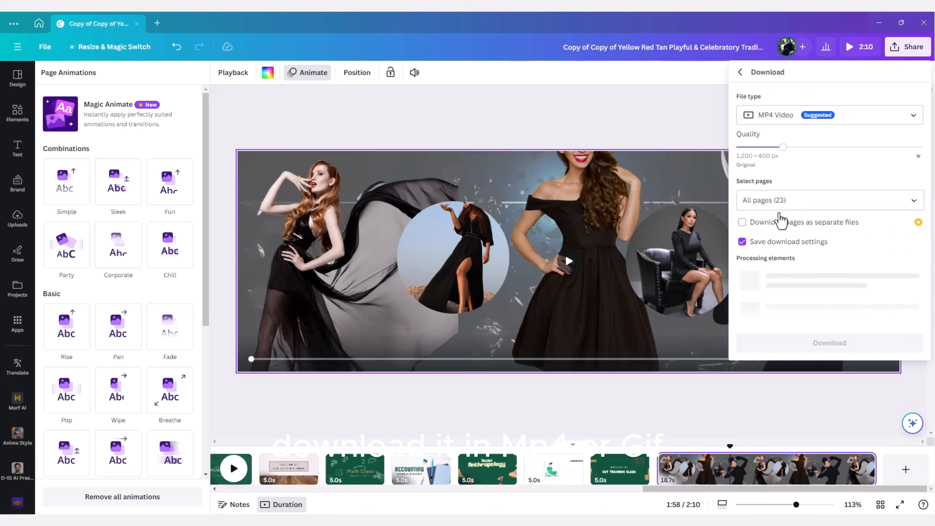
left_click(766, 119)
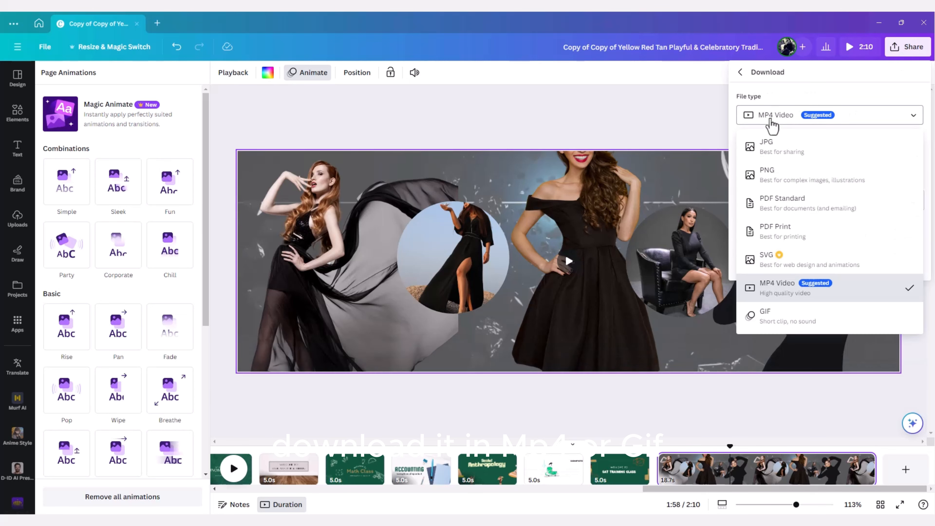
left_click(767, 319)
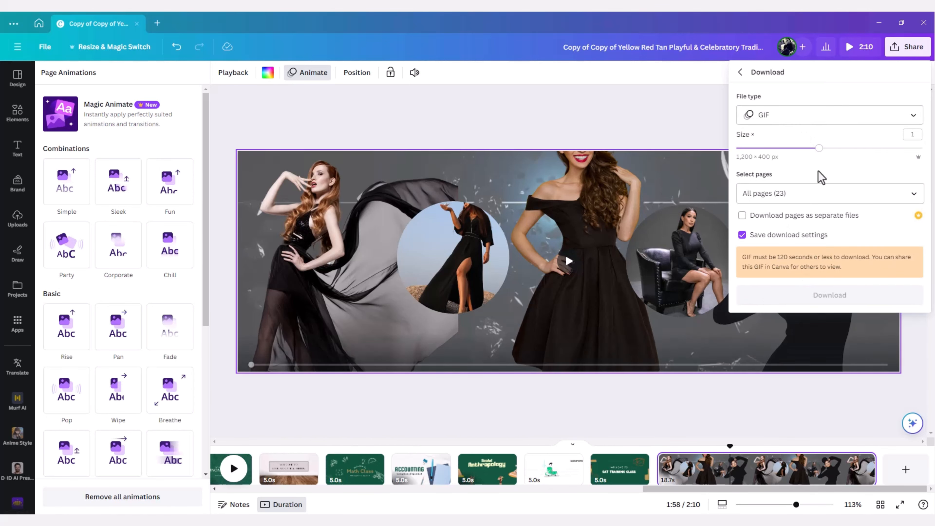
Limit the GIF download to the current page 23 at size 0.8 and save it as Background.gif in the Milestone 07 folder.
left_click(788, 194)
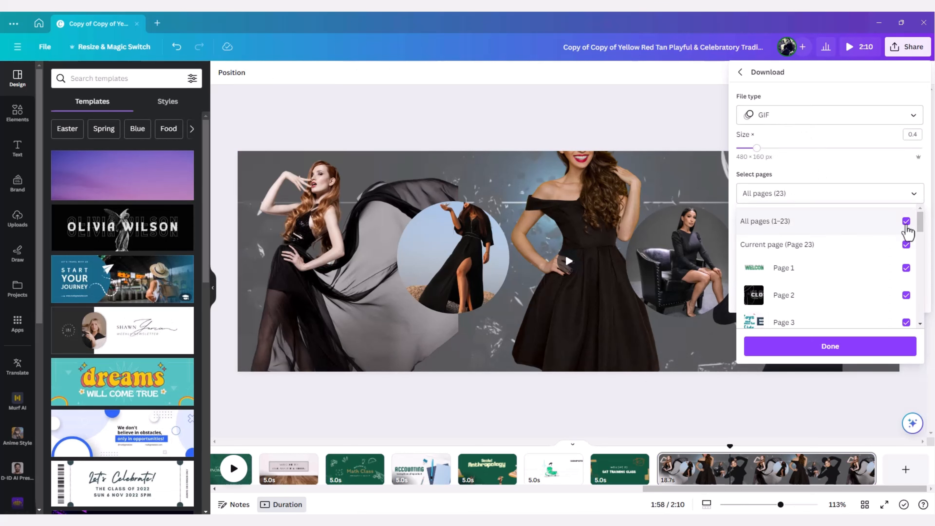
left_click(906, 222)
left_click(906, 245)
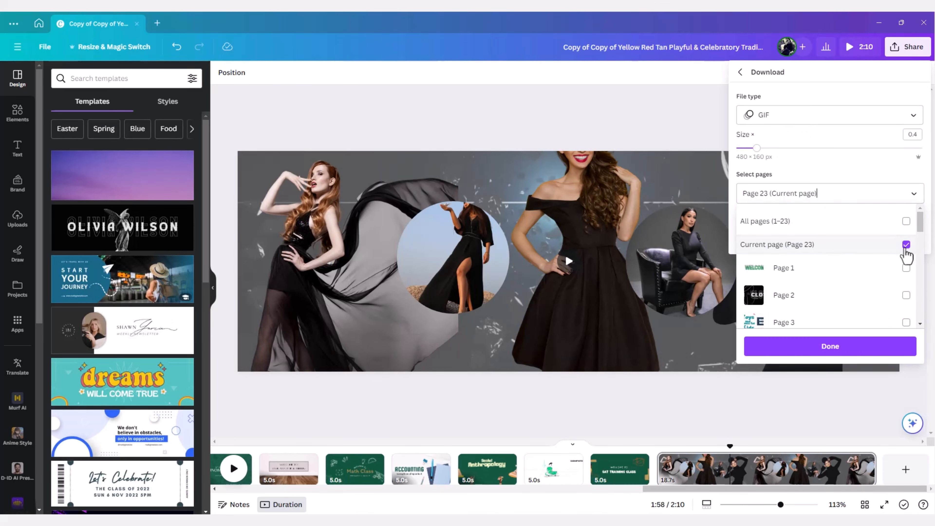
left_click(841, 349)
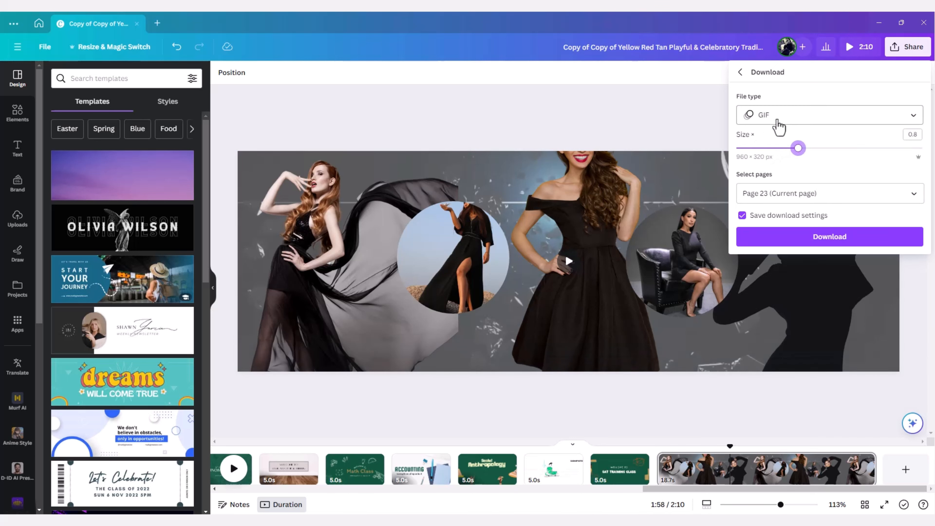
left_click(817, 243)
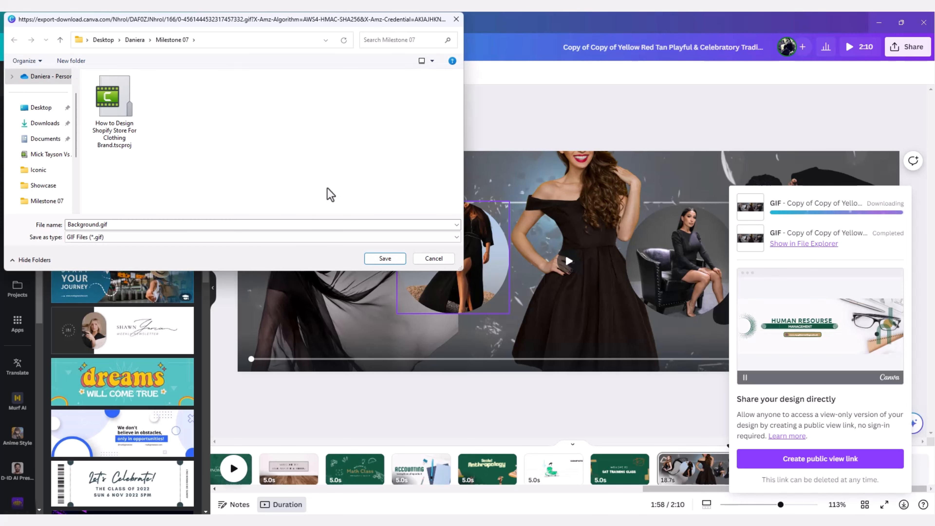
left_click(384, 259)
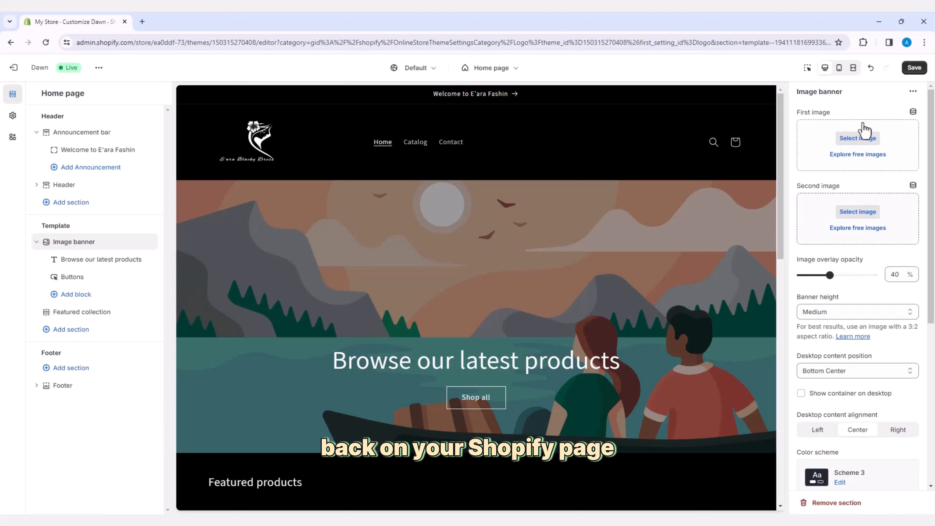
Switch to the Shopify theme editor and upload Background.gif as the image banner's first image.
left_click(858, 140)
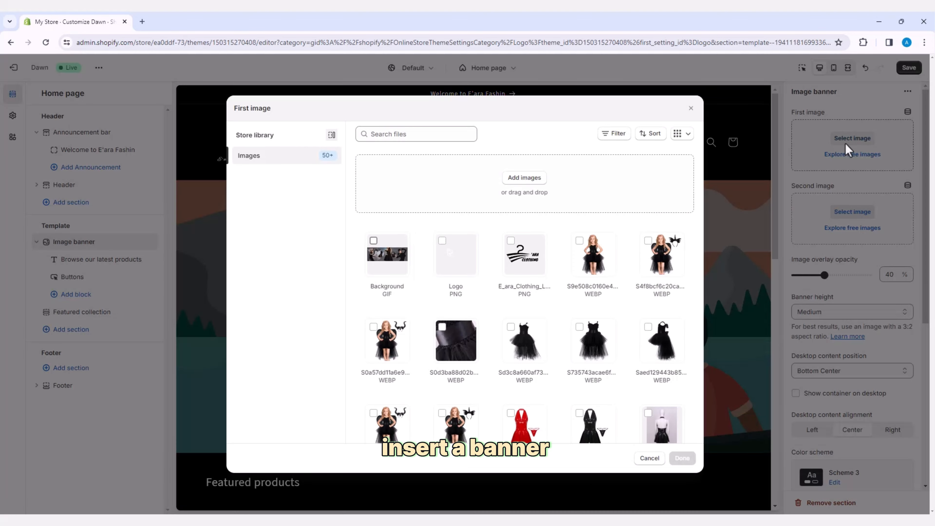
left_click(524, 179)
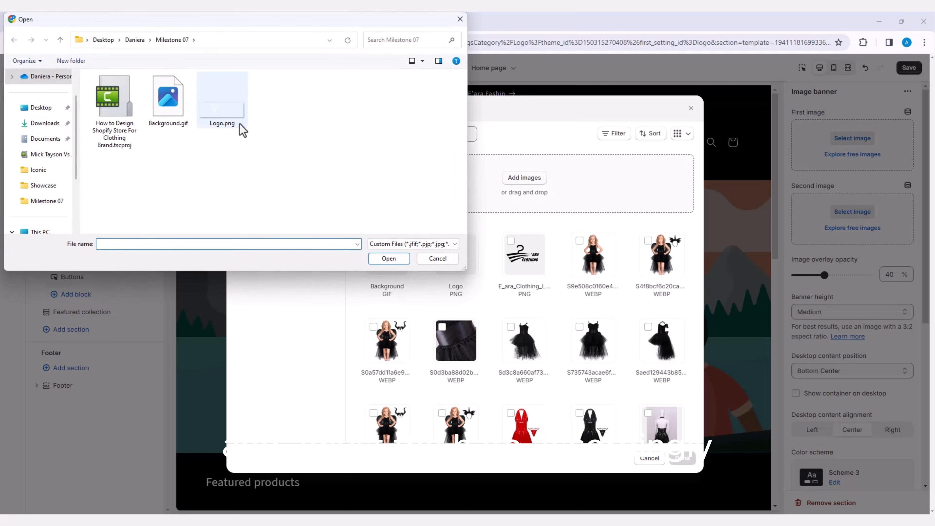
left_click(176, 123)
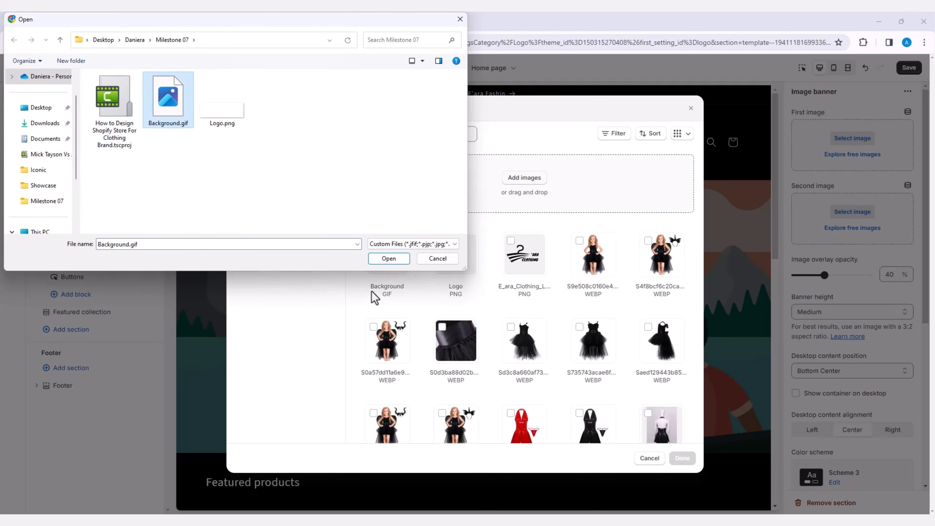
left_click(397, 260)
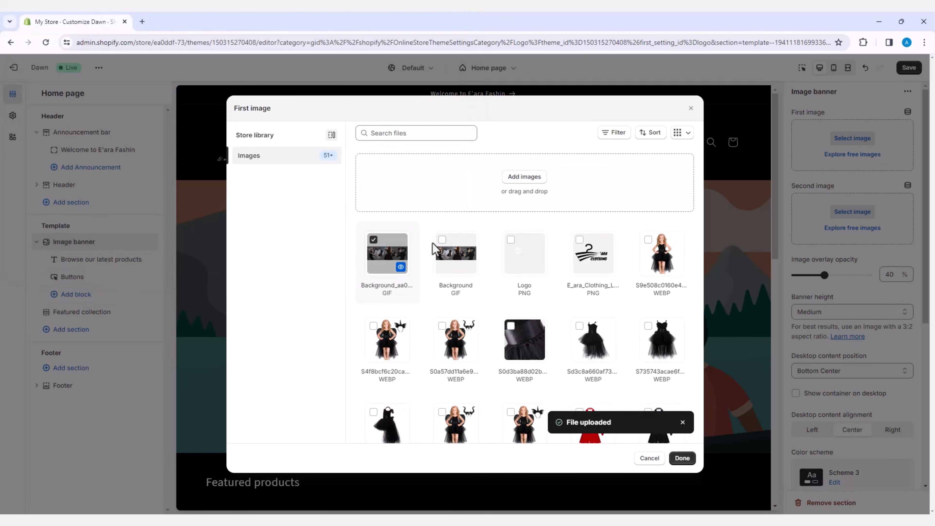
left_click(682, 461)
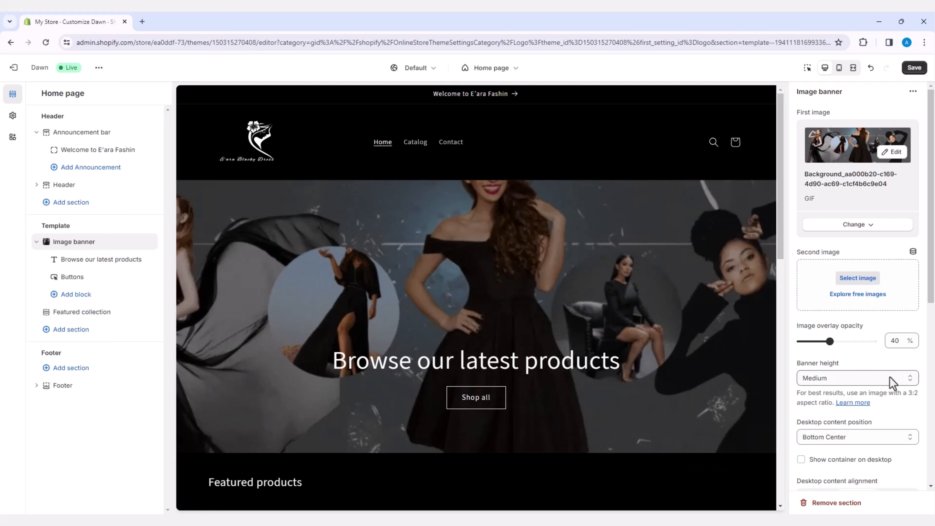
Set the image banner's height to Small and open the online store to view the page.
left_click(910, 384)
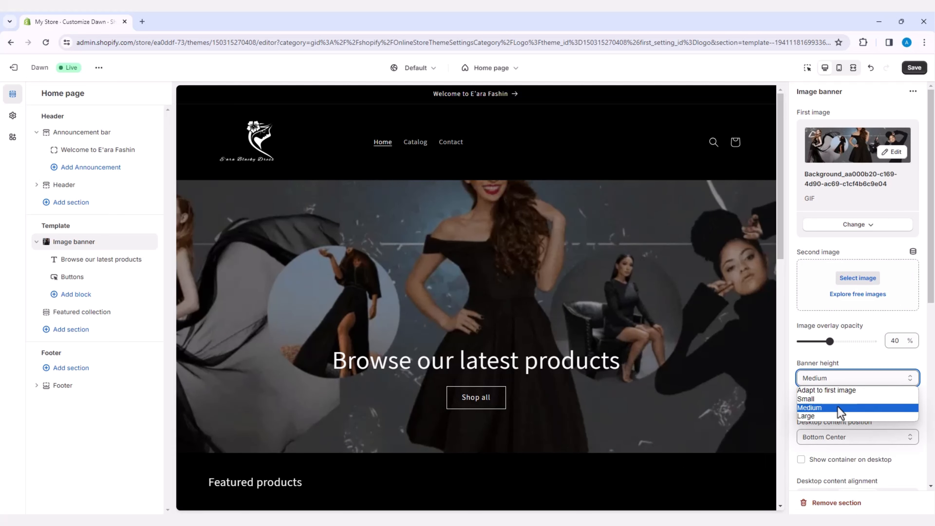
left_click(812, 400)
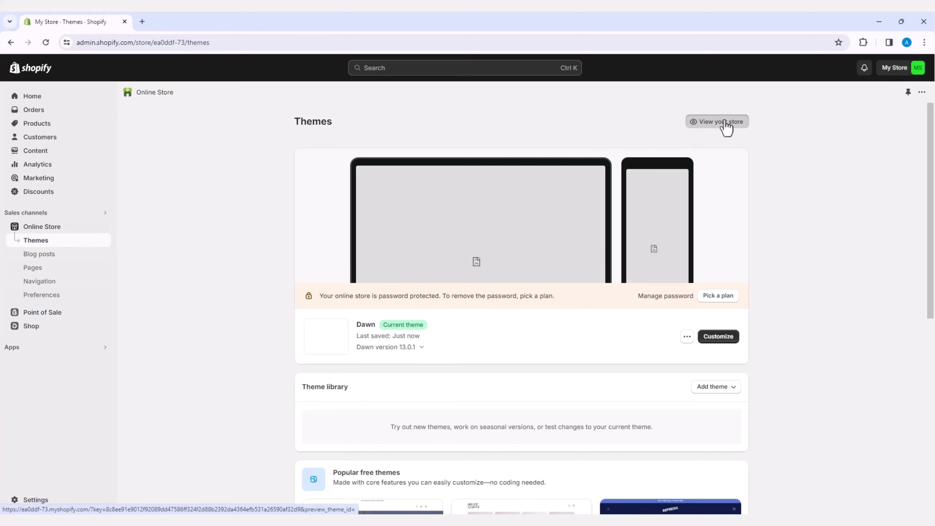
left_click(724, 125)
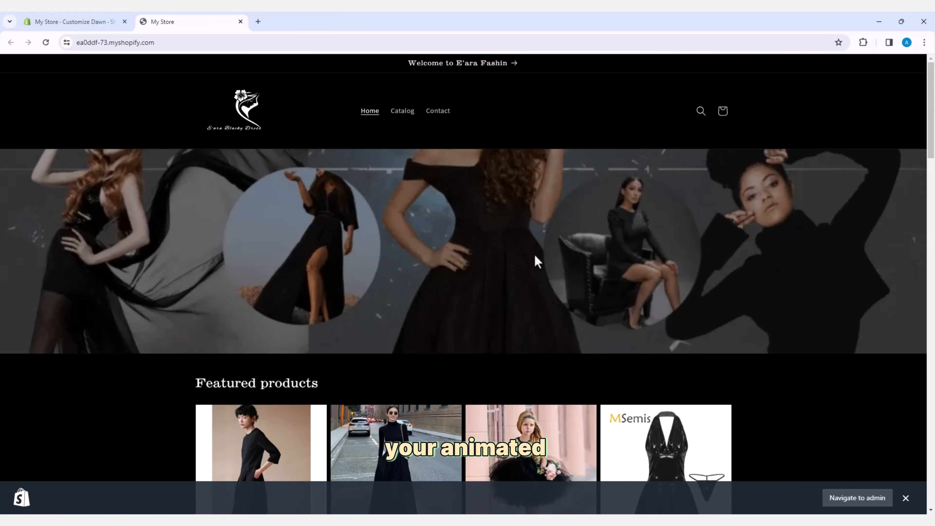